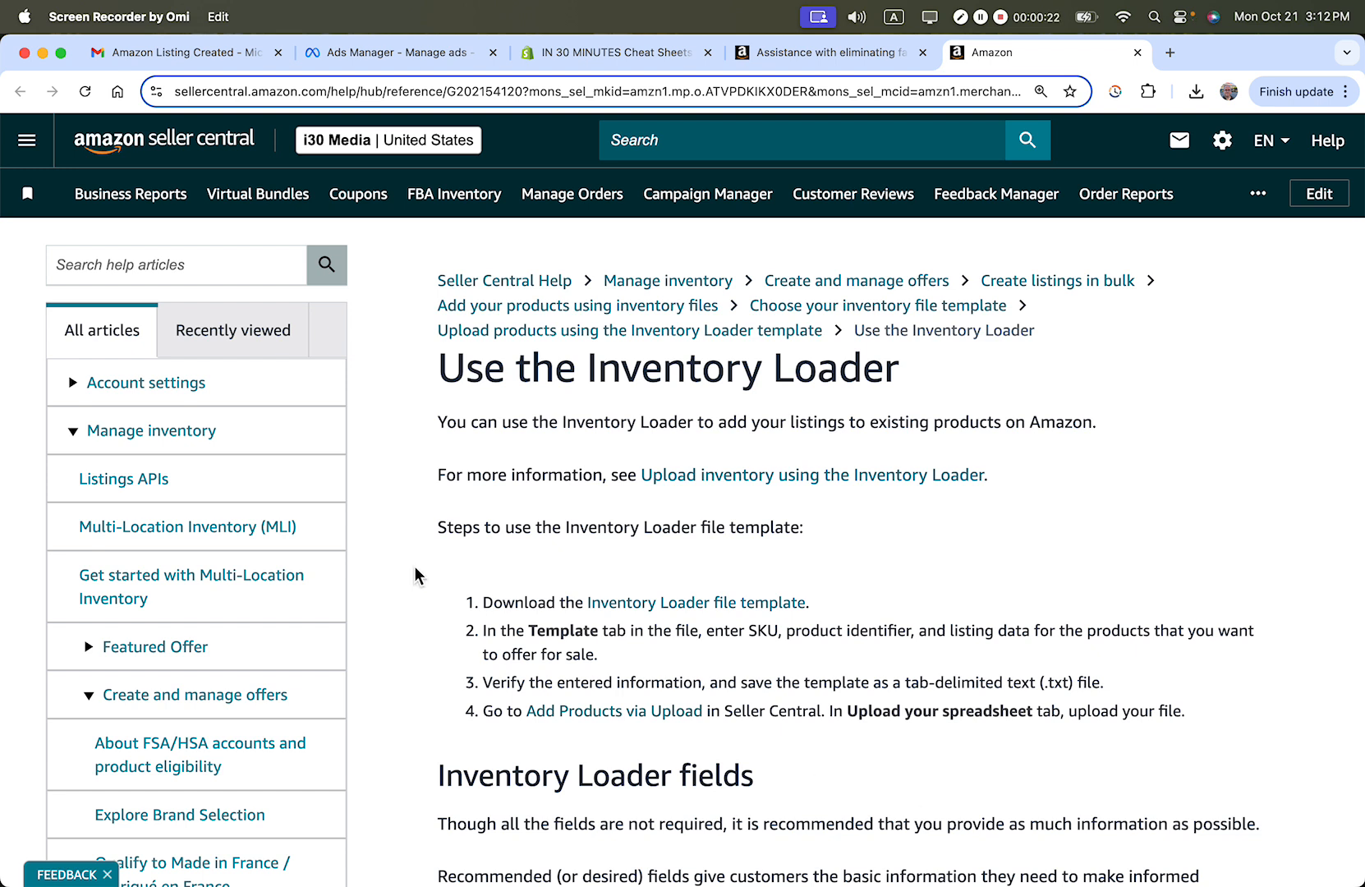
# - Download the Inventory Loader file template from the help article and save it in the inventory loader folder as Flat.File.InventoryLoader.us (1).xlsx
pyautogui.click(448, 372)
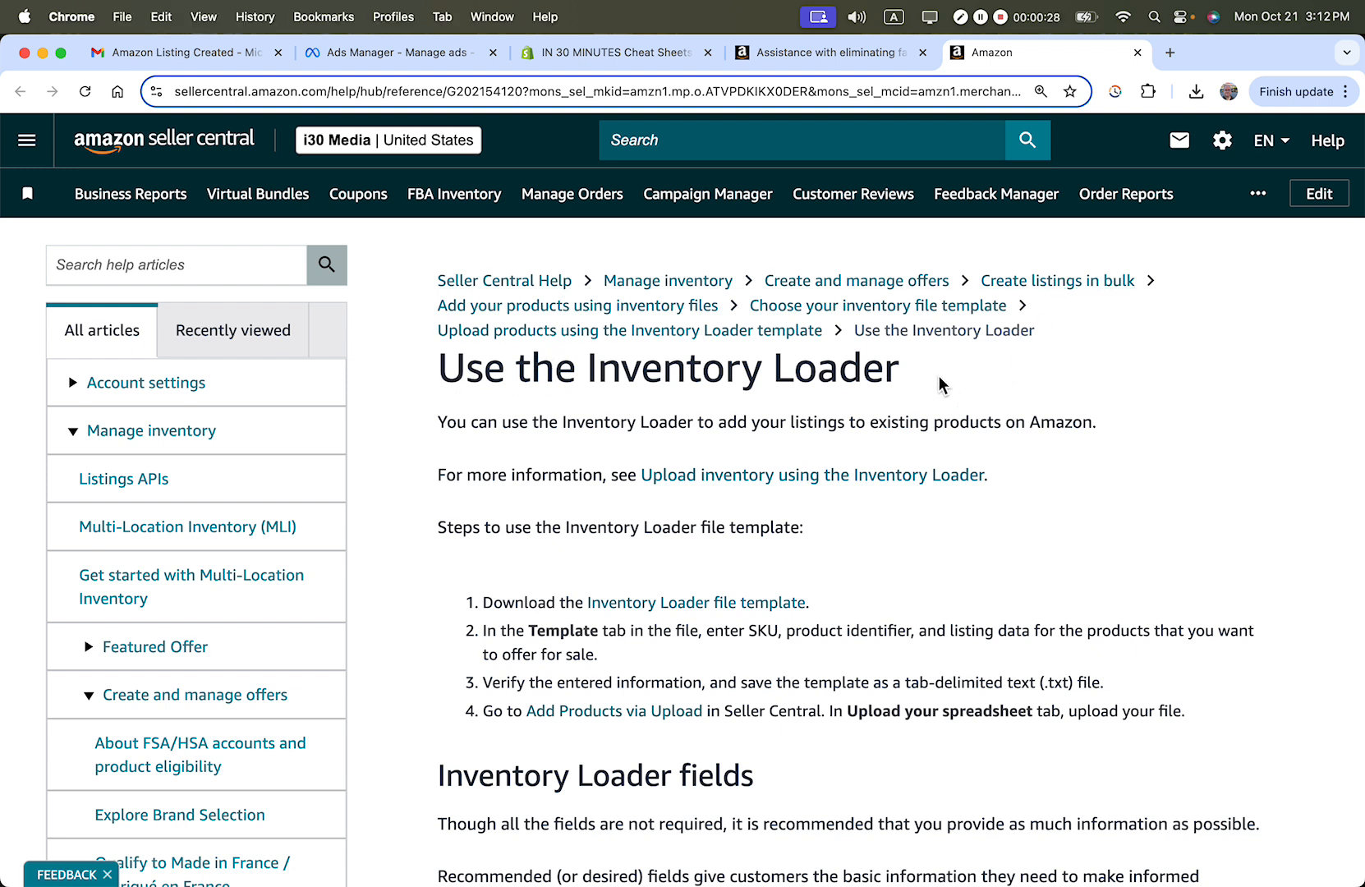
pyautogui.moveTo(911, 383); pyautogui.dragTo(429, 388)
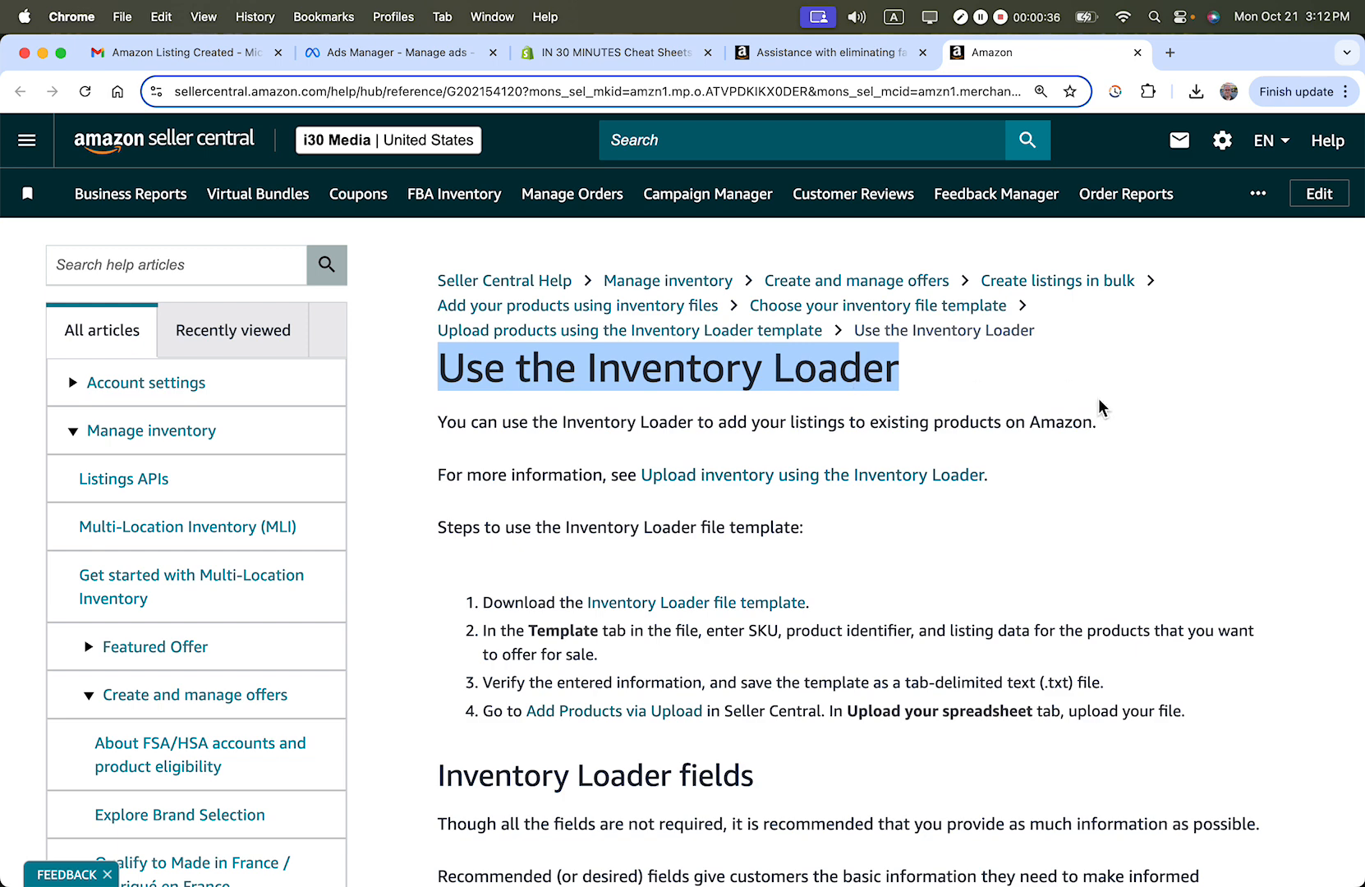
pyautogui.scroll(-3, 1098, 400)
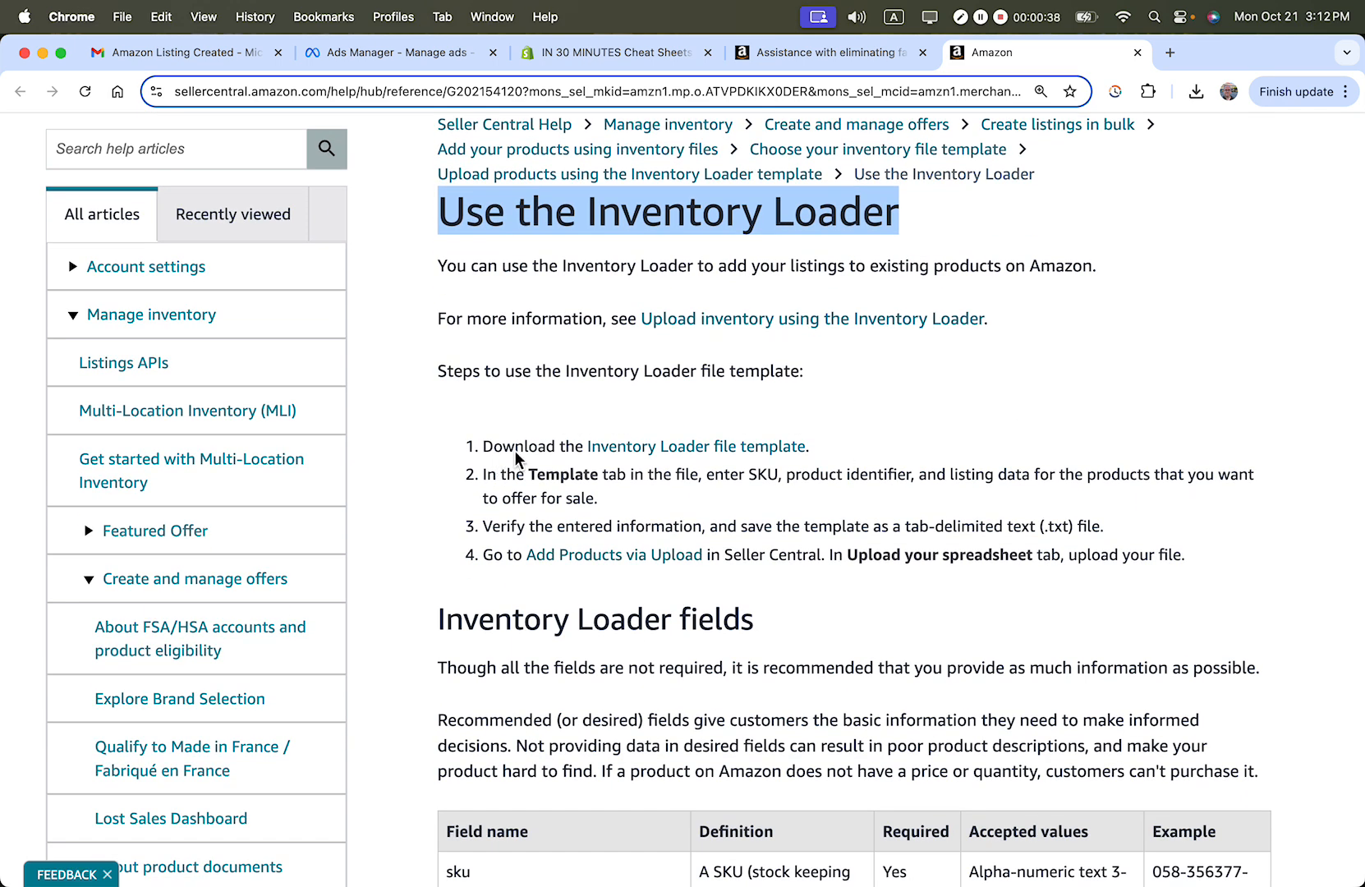
pyautogui.click(675, 448)
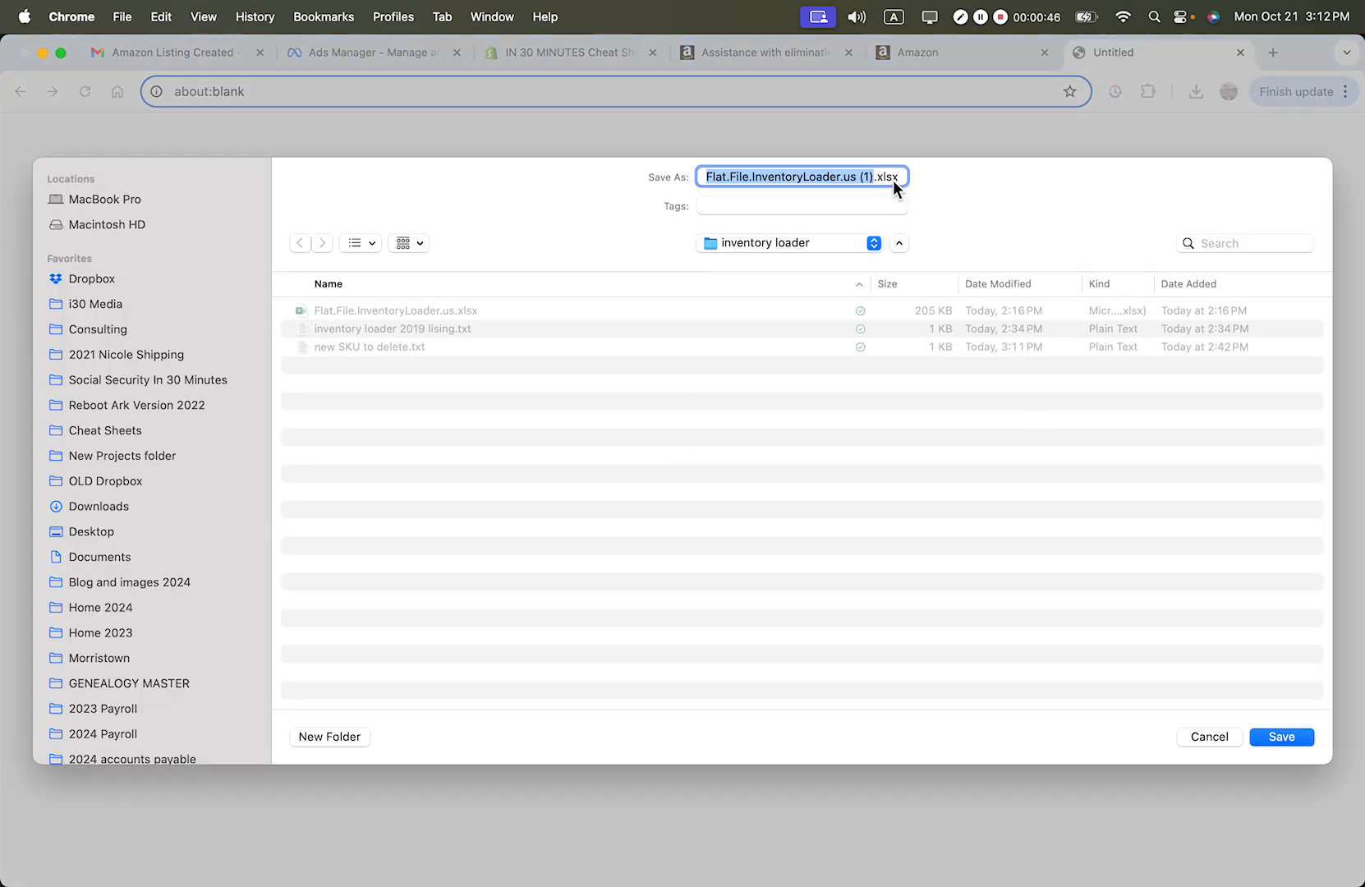
pyautogui.click(1284, 738)
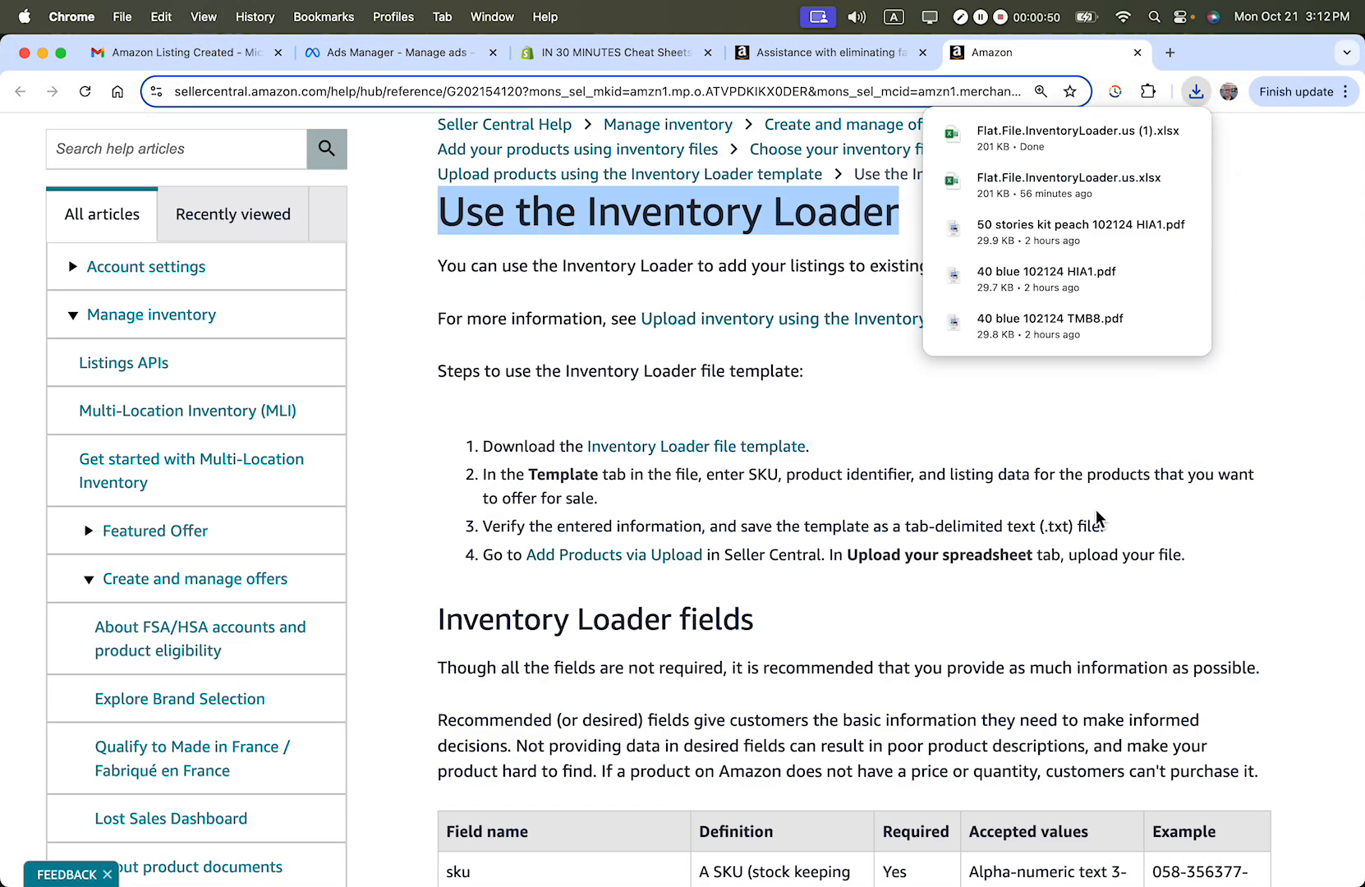
# - Switch to Finder and open Flat.File.InventoryLoader.us (1).xlsx from the inventory loader folder in Excel
pyautogui.press('super+Tab')
pyautogui.press('super+Tab')
pyautogui.press('super+Tab')
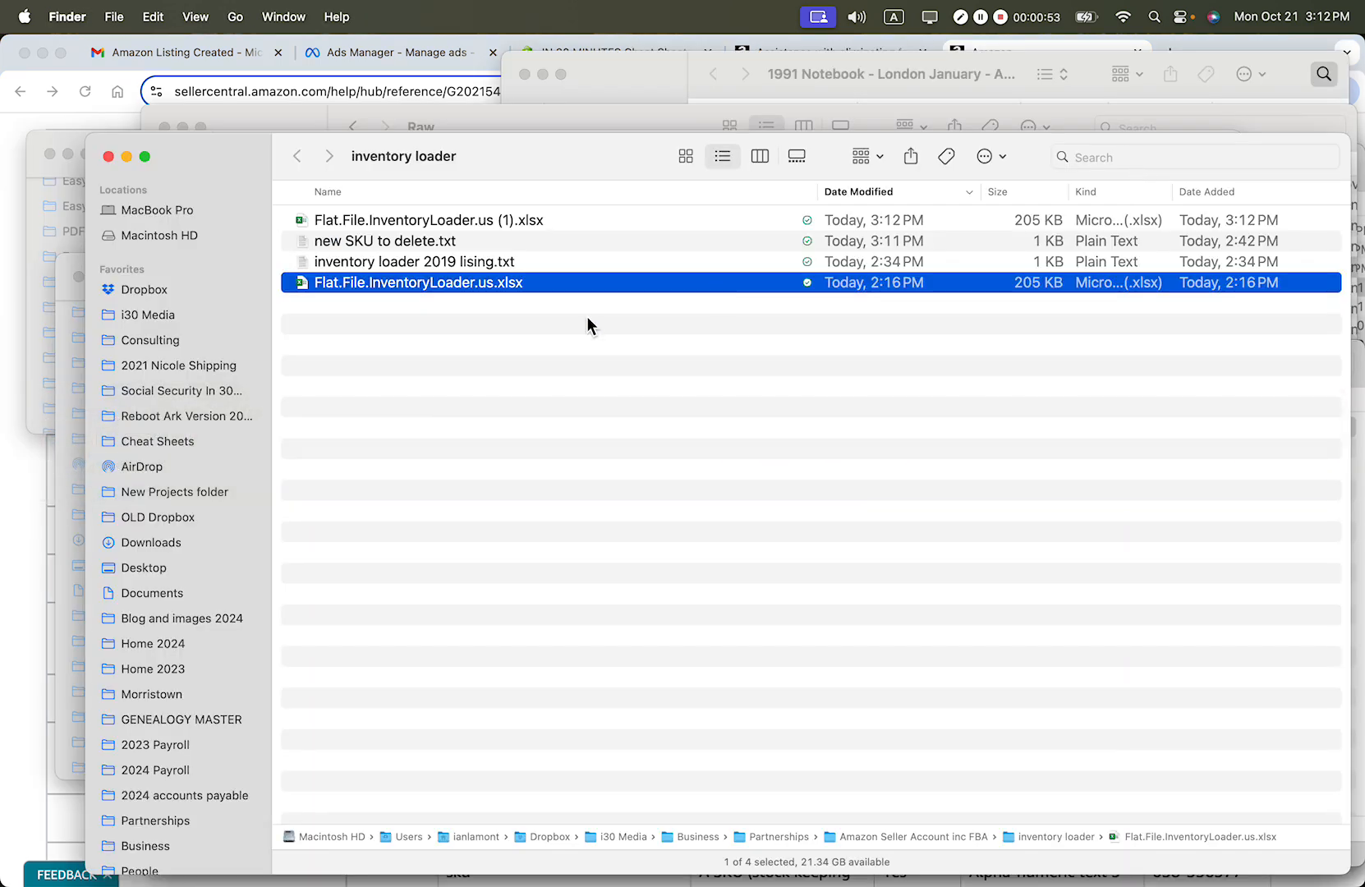
pyautogui.doubleClick(415, 218)
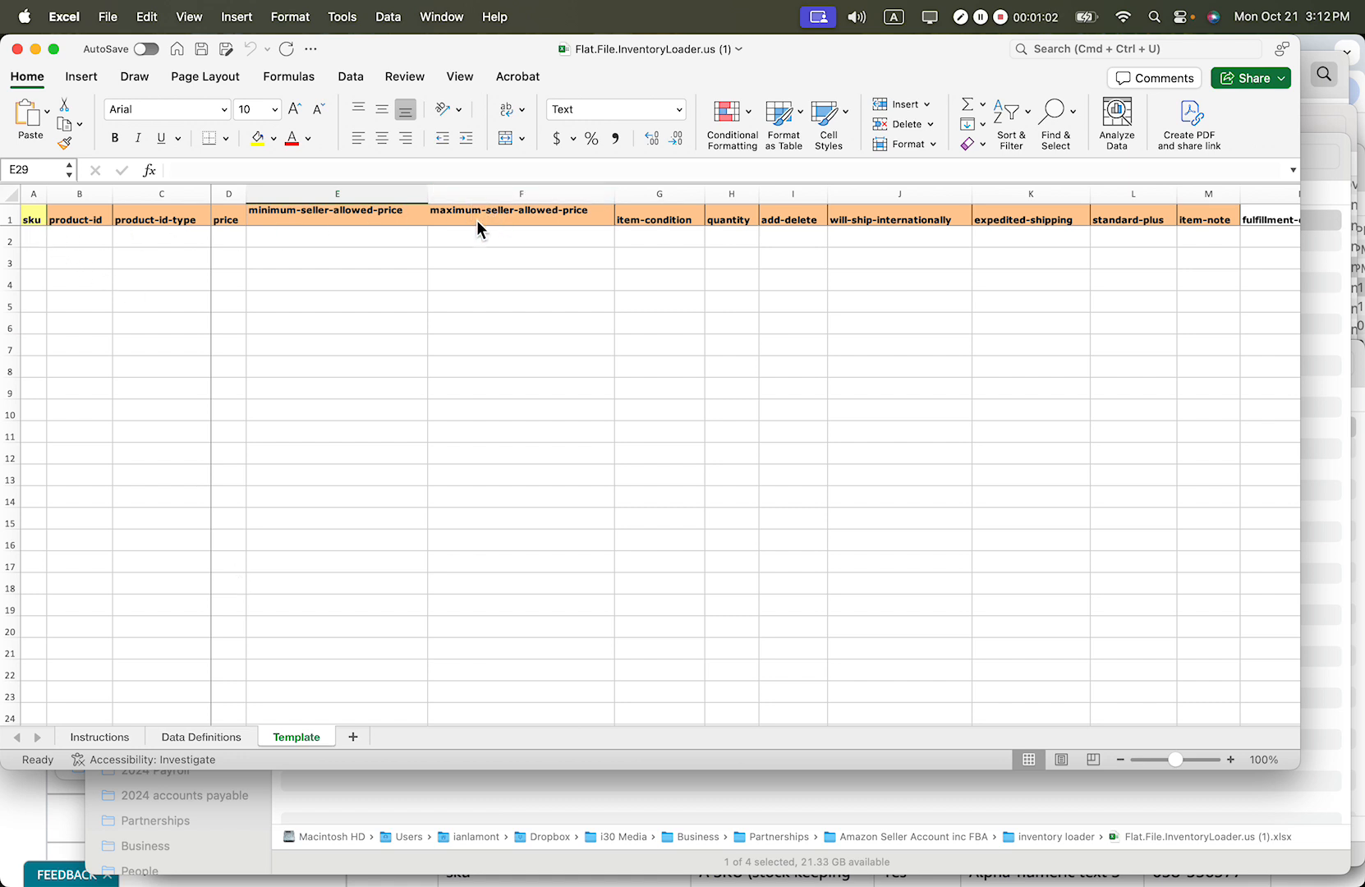
pyautogui.hscroll(10, 242, 304)
pyautogui.hscroll(15, 241, 304)
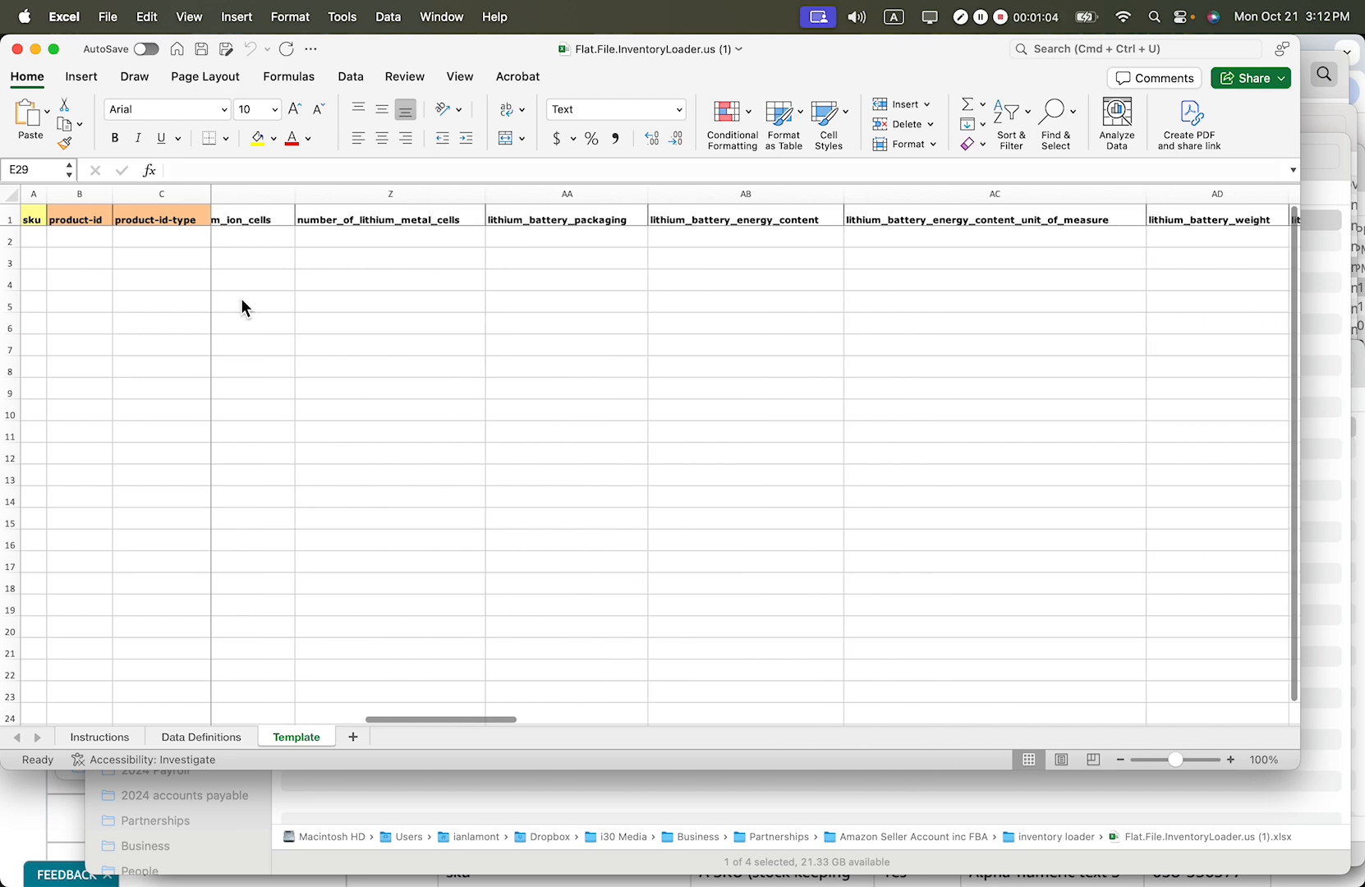
pyautogui.hscroll(15, 241, 299)
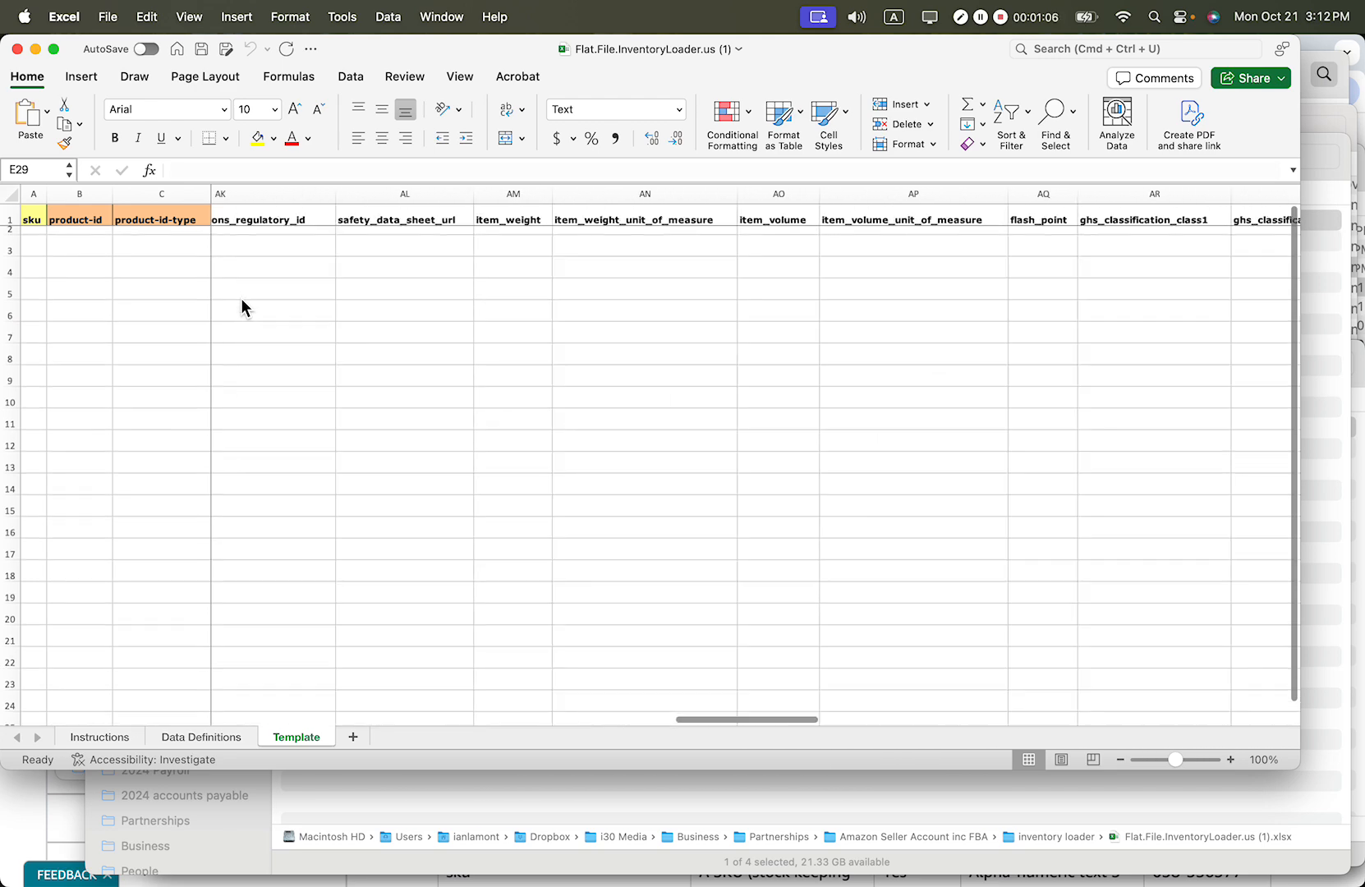
pyautogui.hscroll(-15, 240, 299)
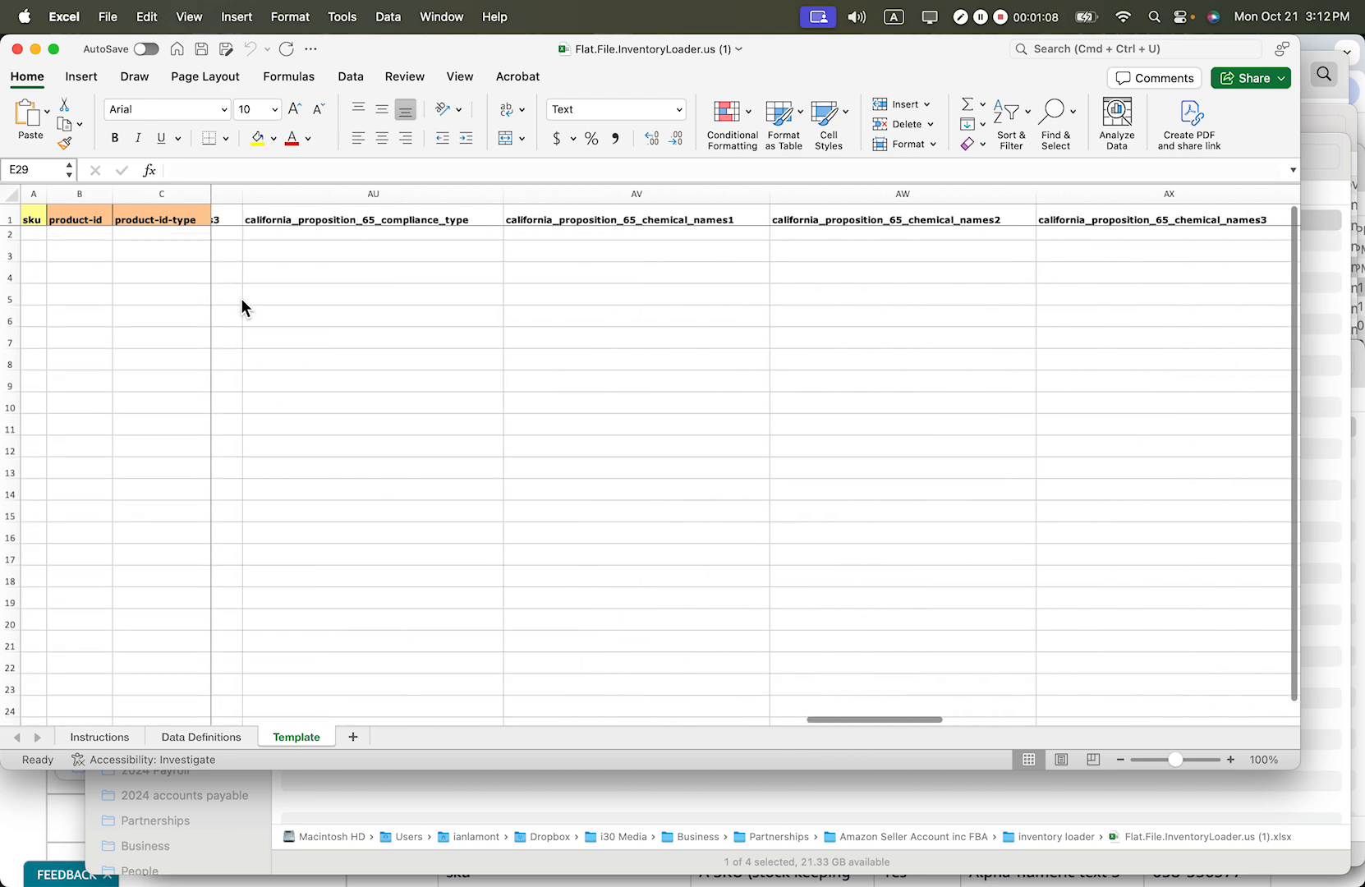
pyautogui.hscroll(-10, 241, 299)
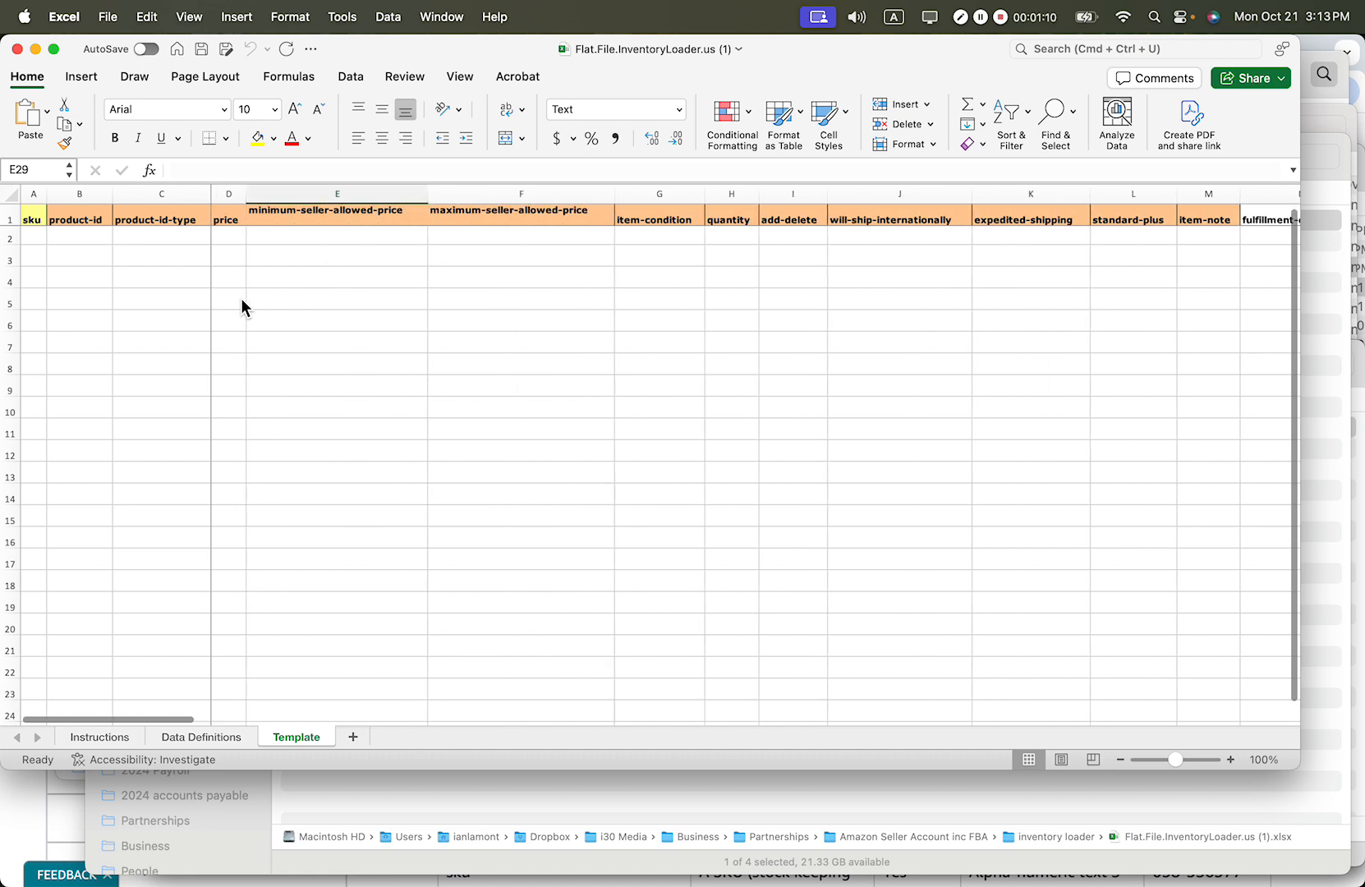
pyautogui.click(29, 239)
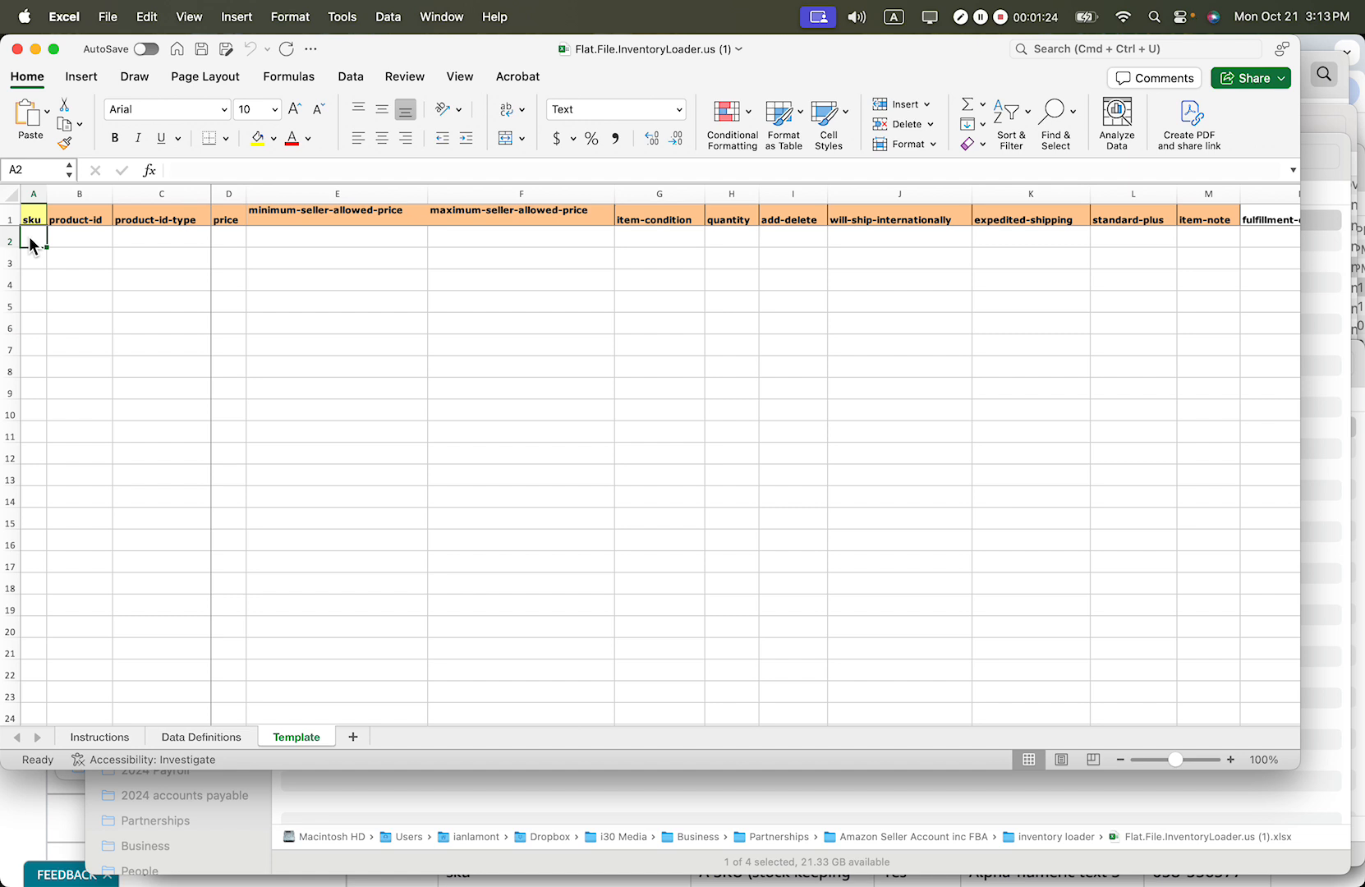
pyautogui.write('WE')
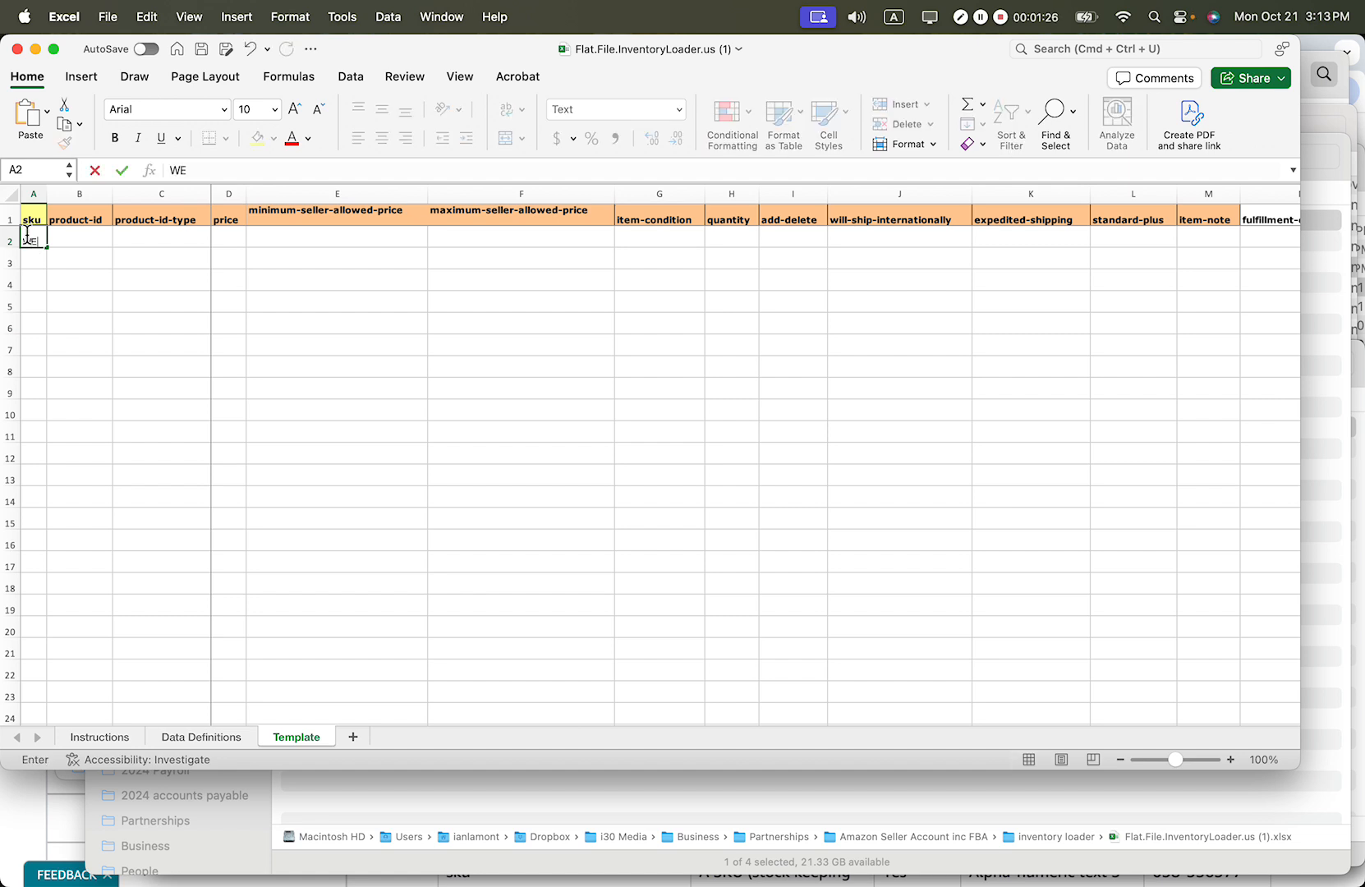
pyautogui.write('B-@3324-K')
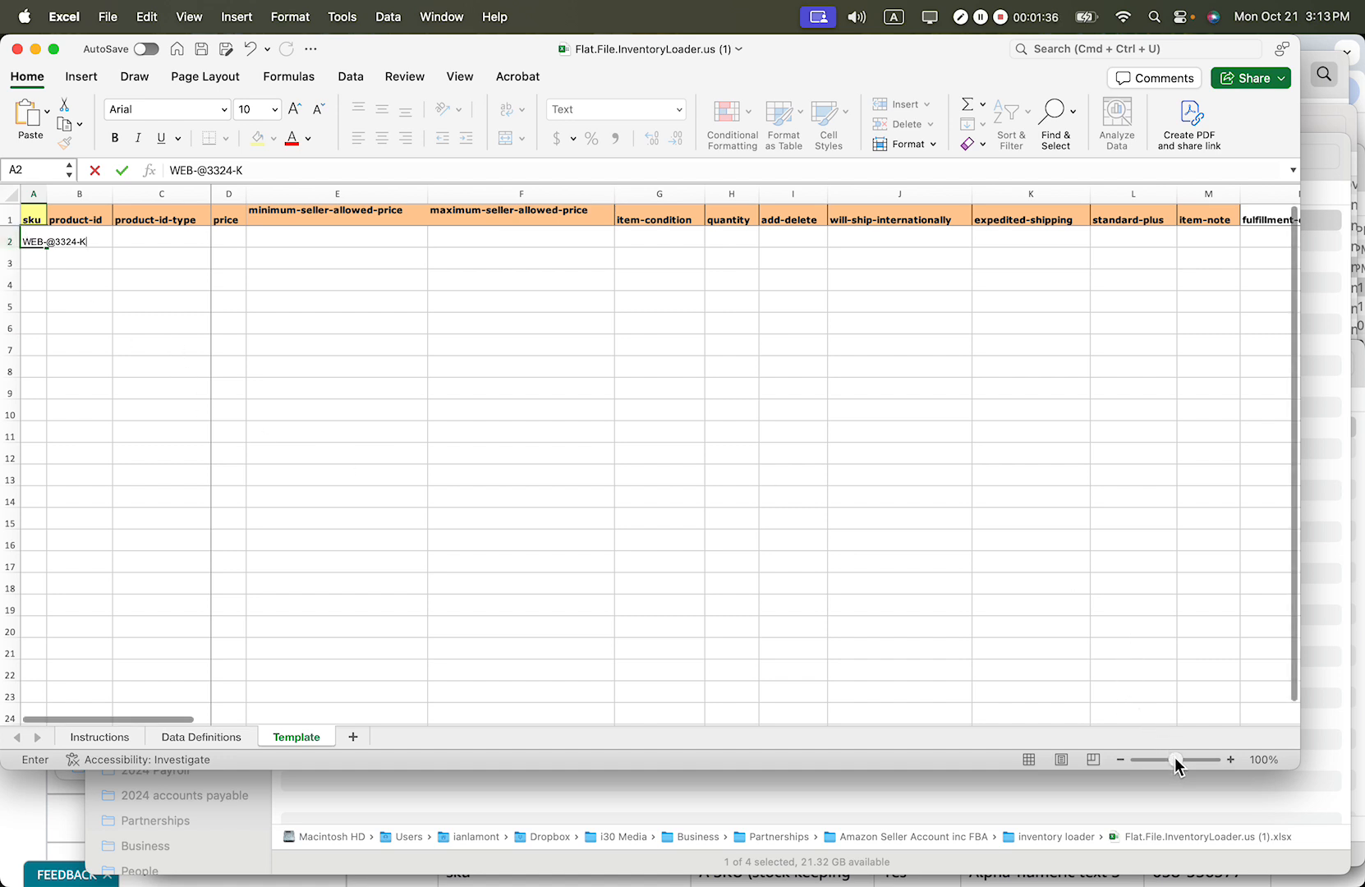
pyautogui.moveTo(1175, 760); pyautogui.dragTo(1190, 762)
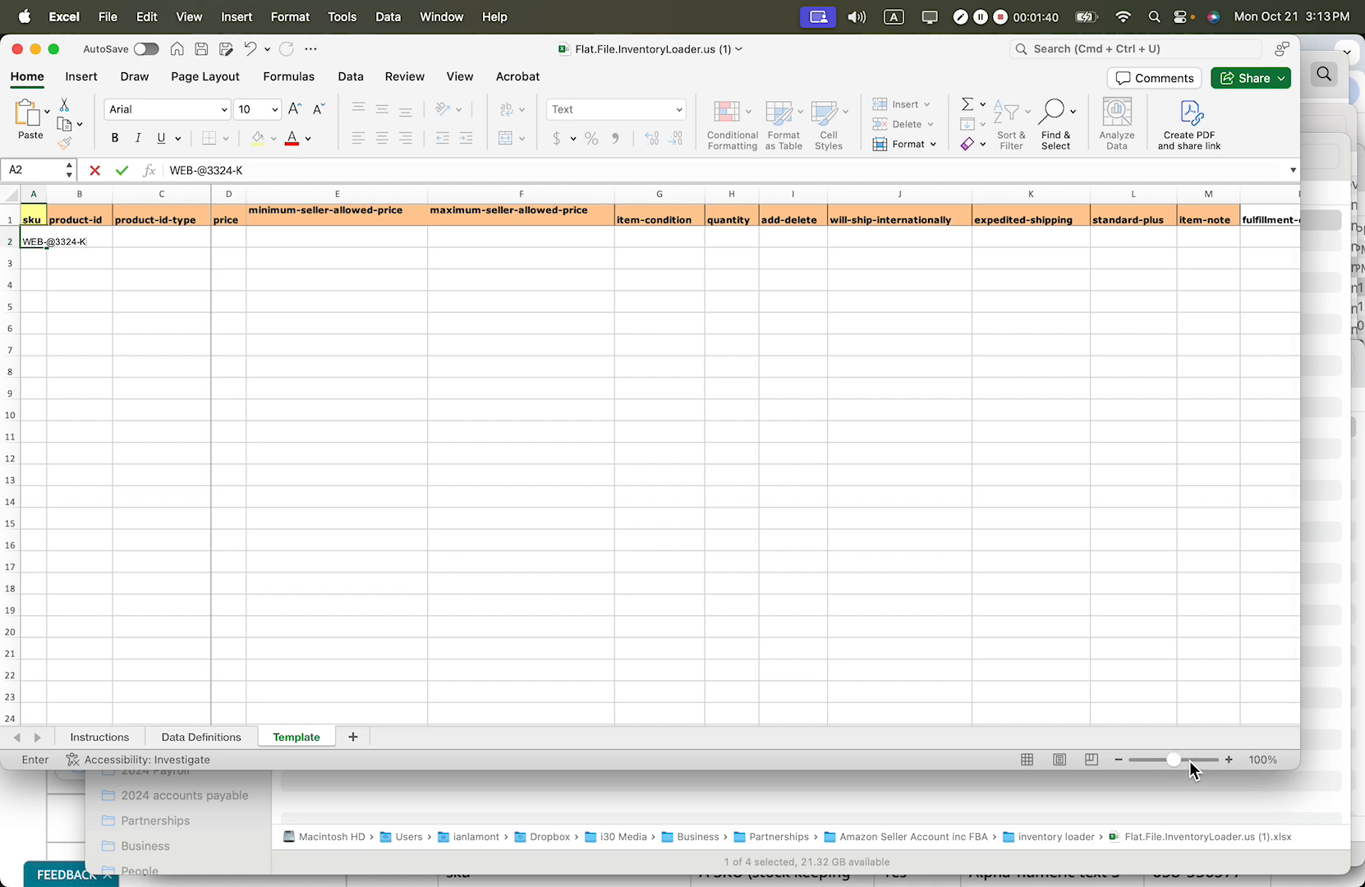
pyautogui.moveTo(1291, 765); pyautogui.dragTo(1315, 814)
pyautogui.press('Return')
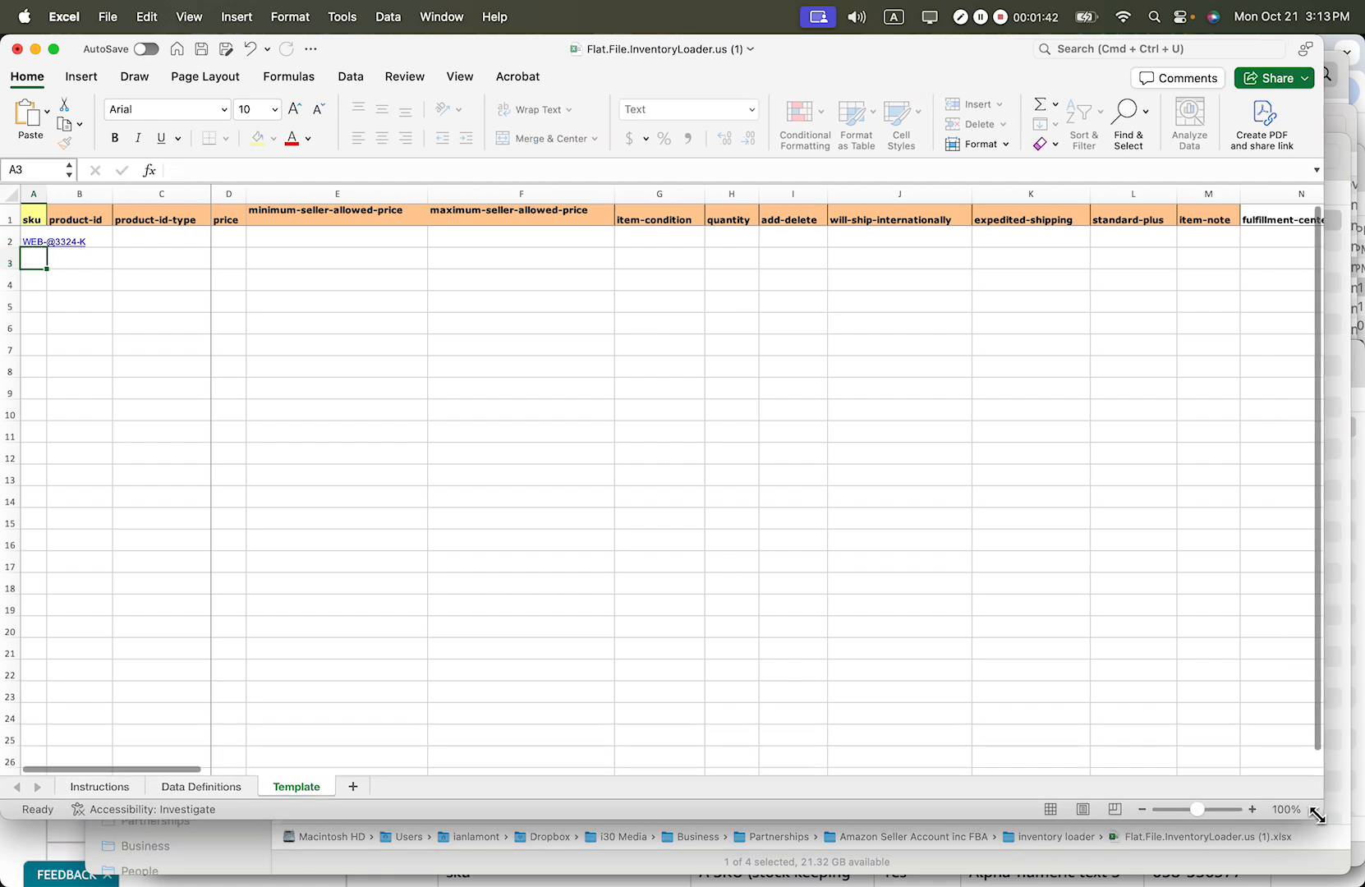
# - Mark the SKU for deletion by entering x in its add-delete cell, I2
pyautogui.moveTo(1204, 817); pyautogui.dragTo(1213, 810)
pyautogui.hscroll(10, 464, 728)
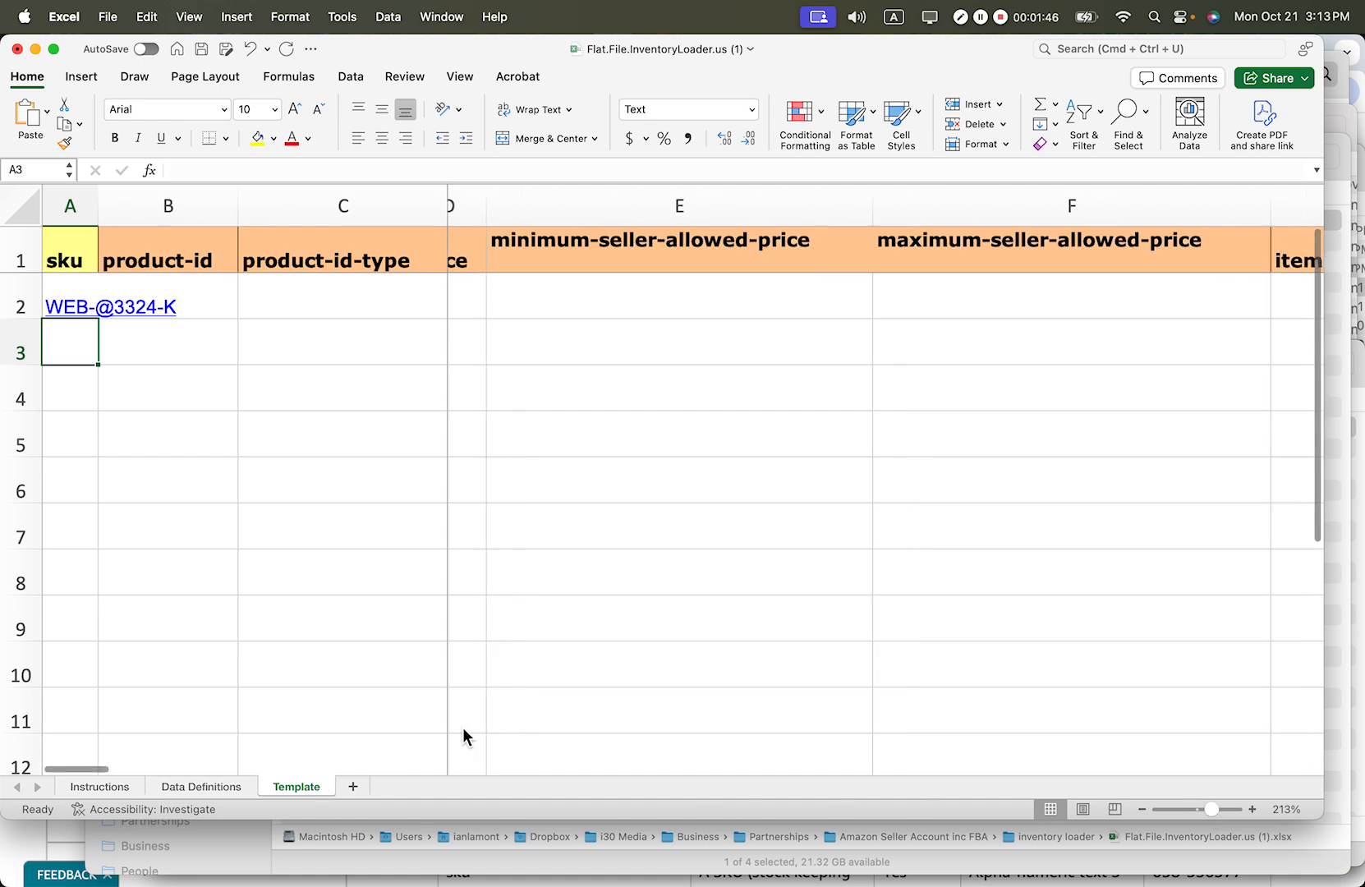
pyautogui.hscroll(2, 464, 728)
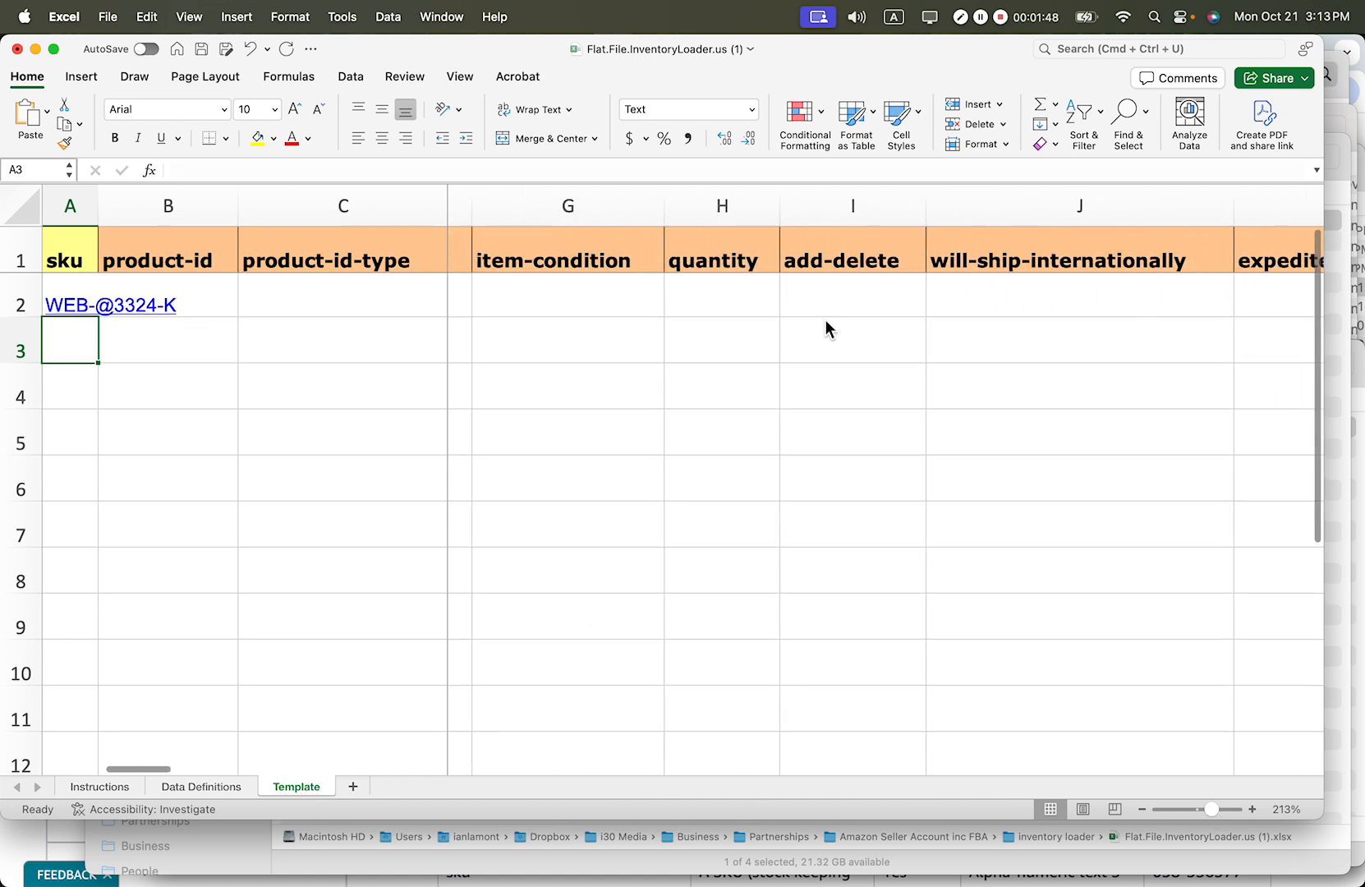
pyautogui.click(845, 305)
pyautogui.write('x')
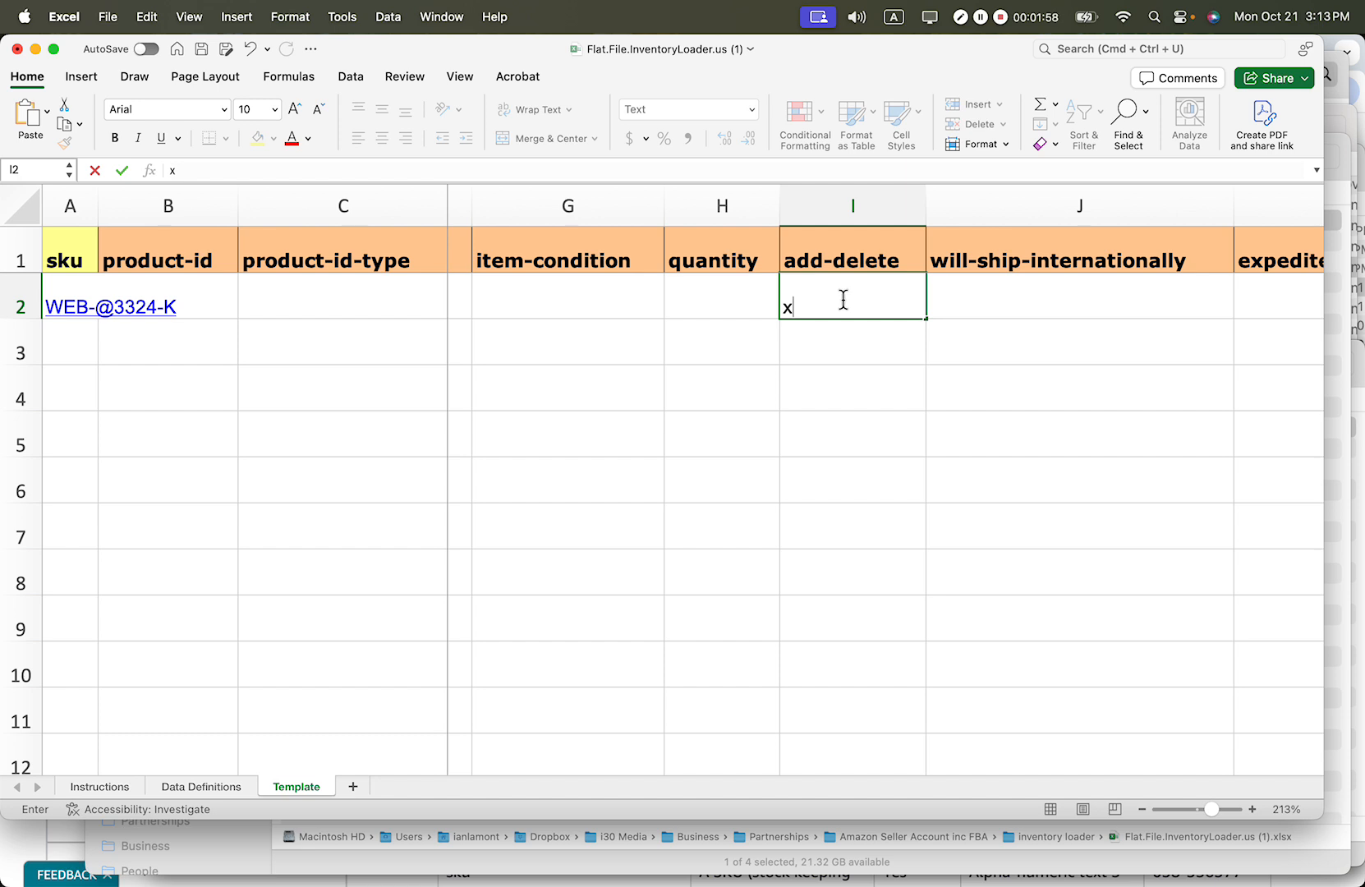
pyautogui.press('Return')
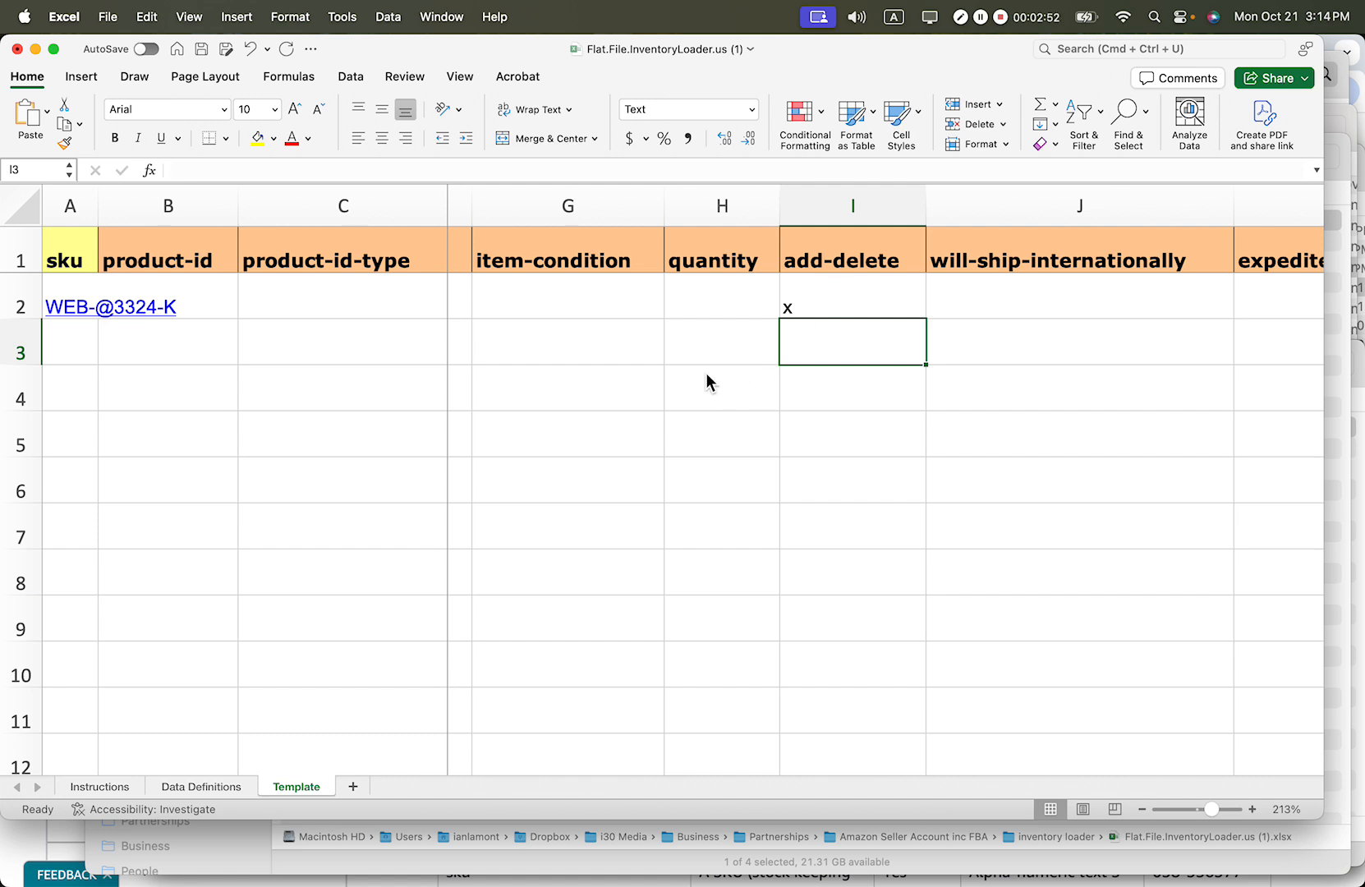
# - Consult the Instructions sheet for the file format in which the template has to be saved
pyautogui.click(630, 363)
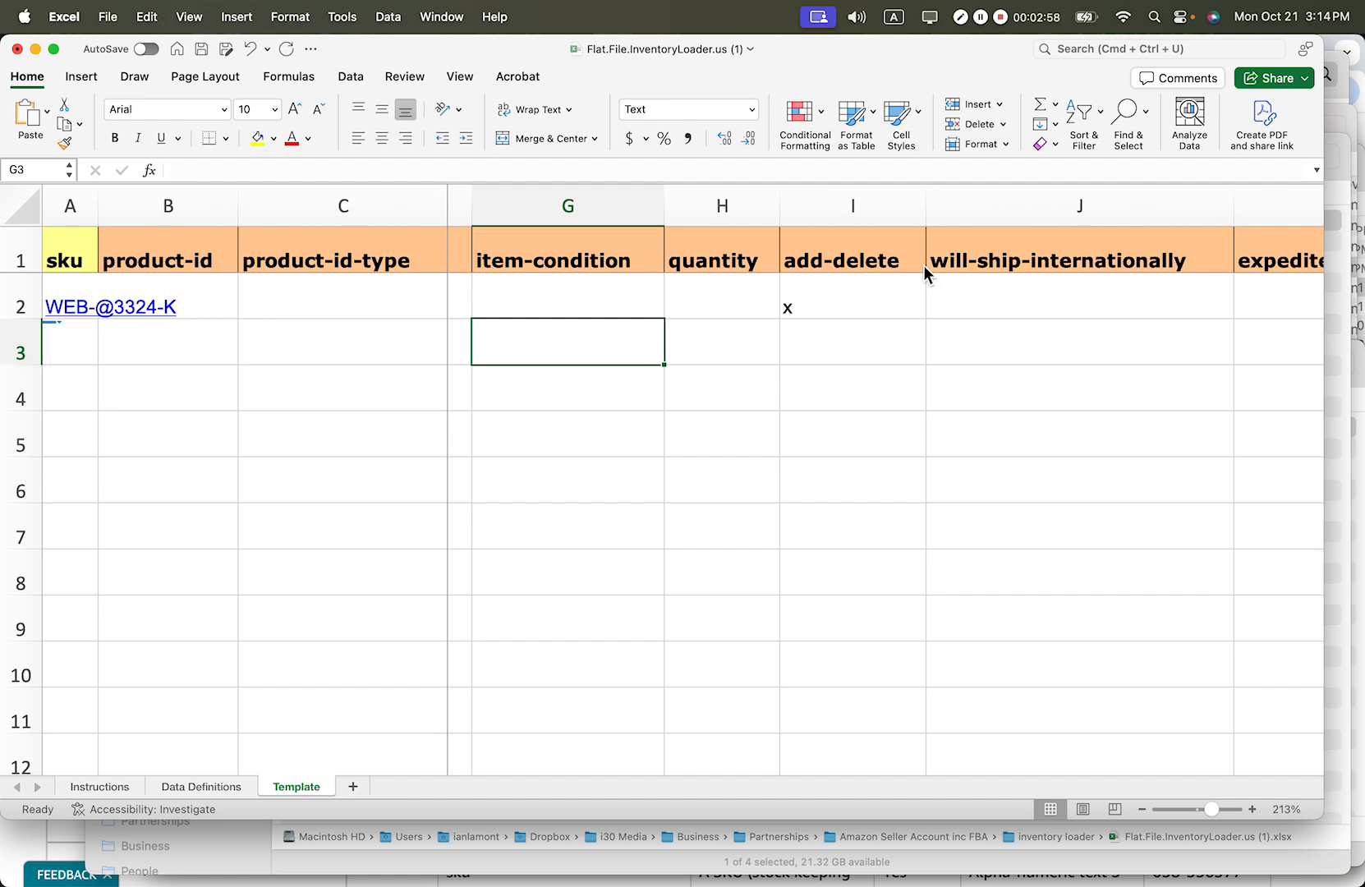
pyautogui.click(846, 304)
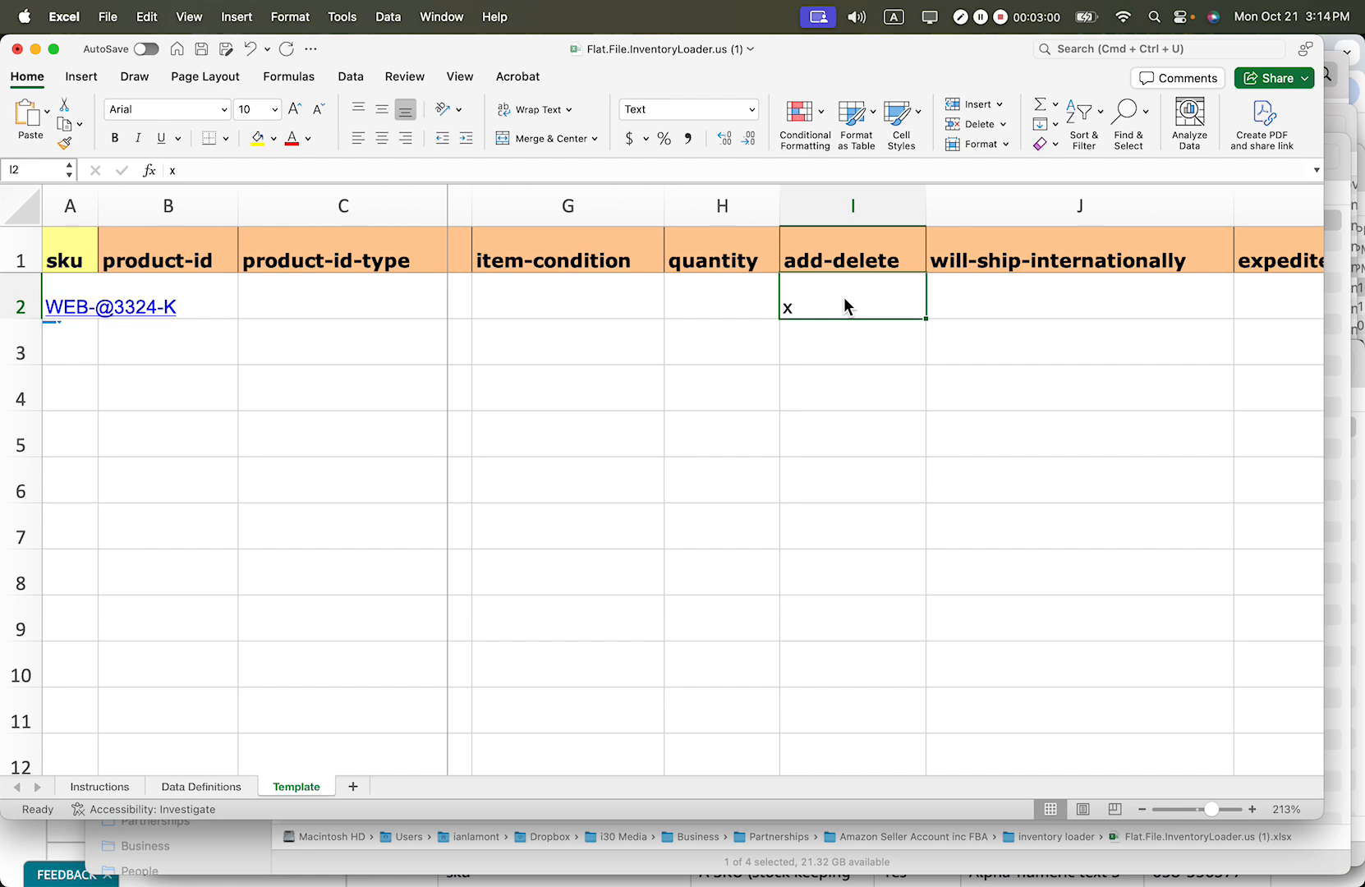
pyautogui.click(98, 784)
pyautogui.hscroll(-5, 396, 555)
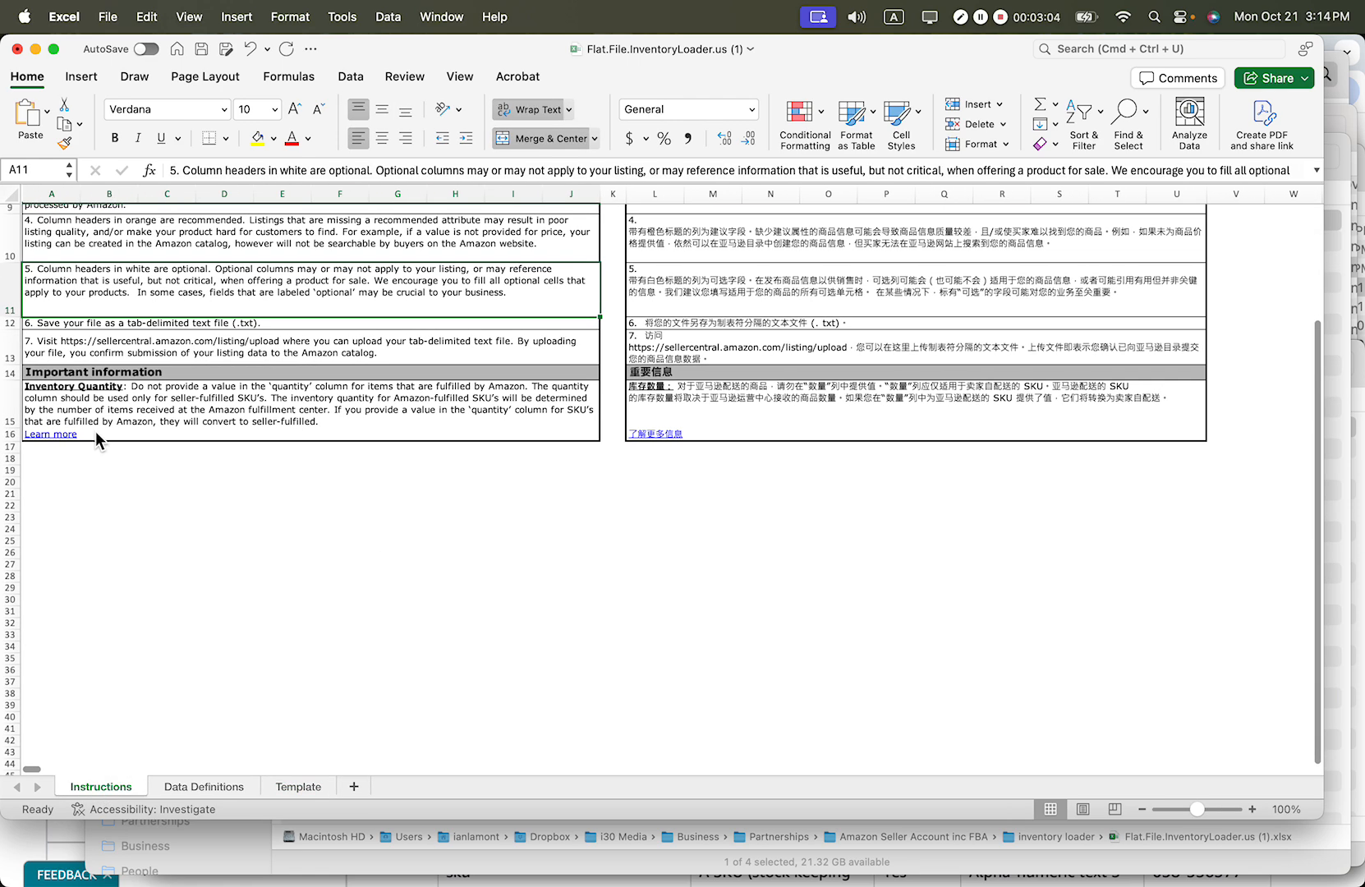
pyautogui.click(56, 323)
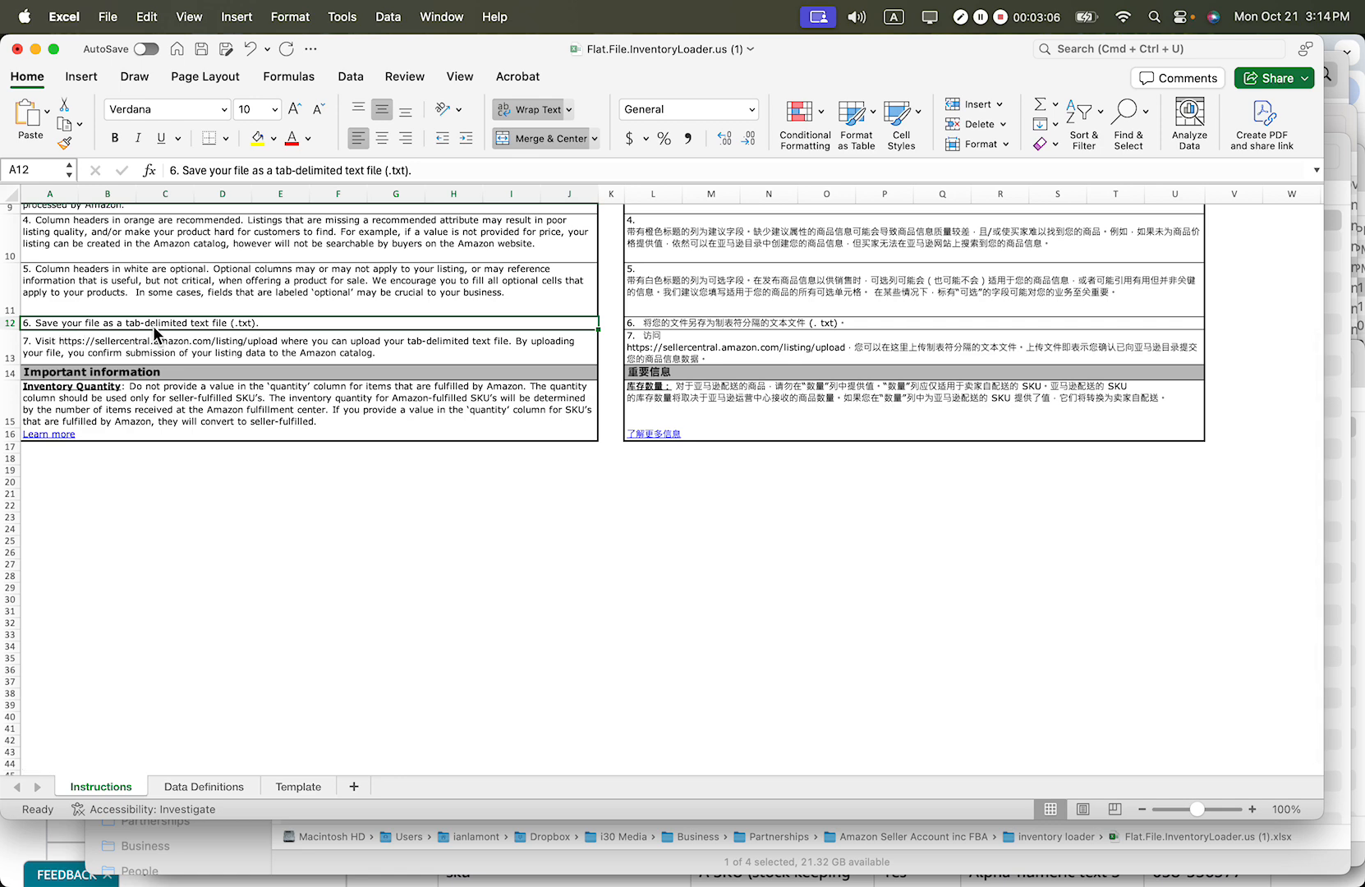
# - Save only the Template sheet as a Tab delimited Text (.txt) file named test 123 in the inventory loader folder, accepting the format limitations
pyautogui.click(295, 786)
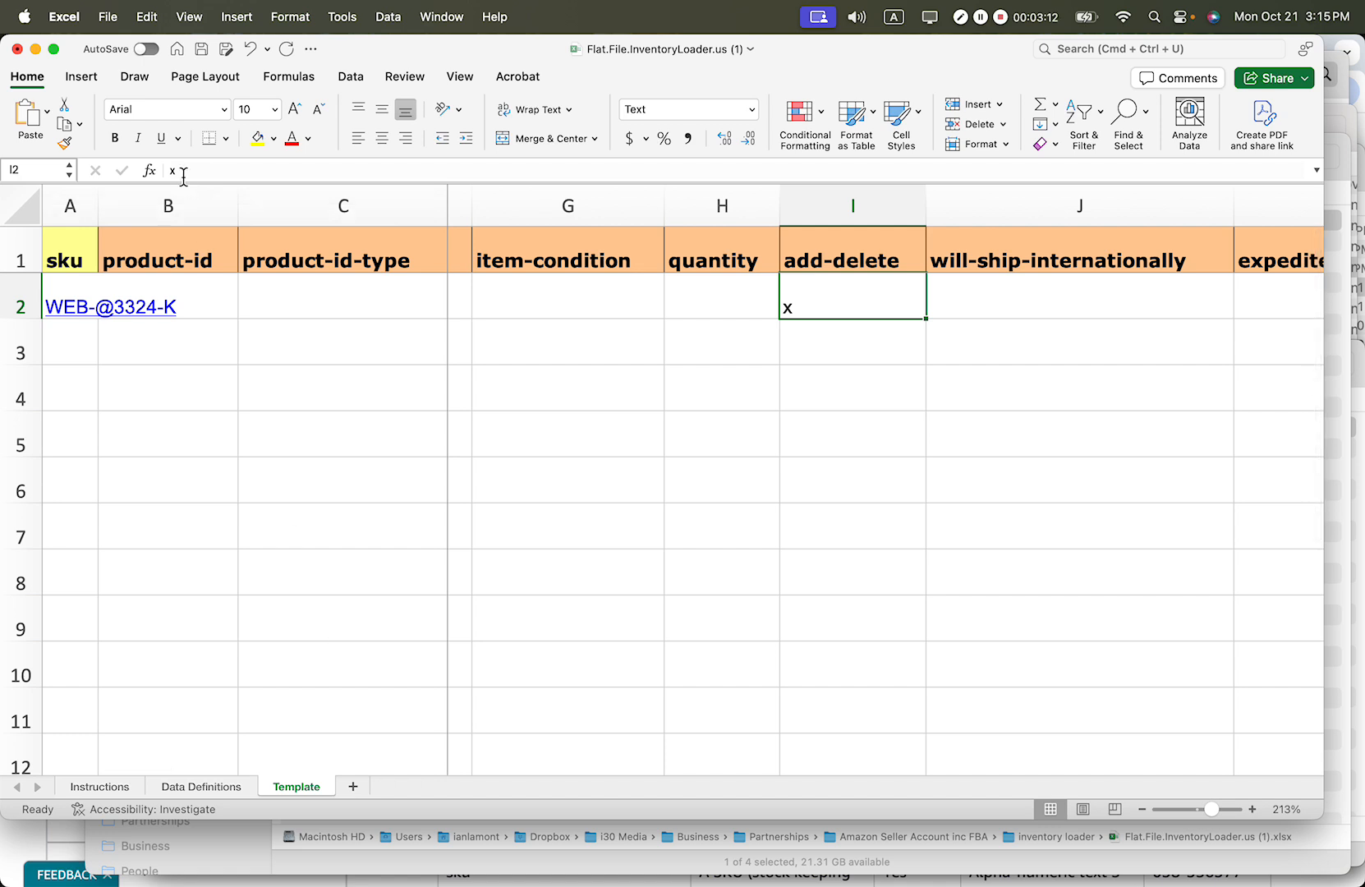
pyautogui.click(111, 25)
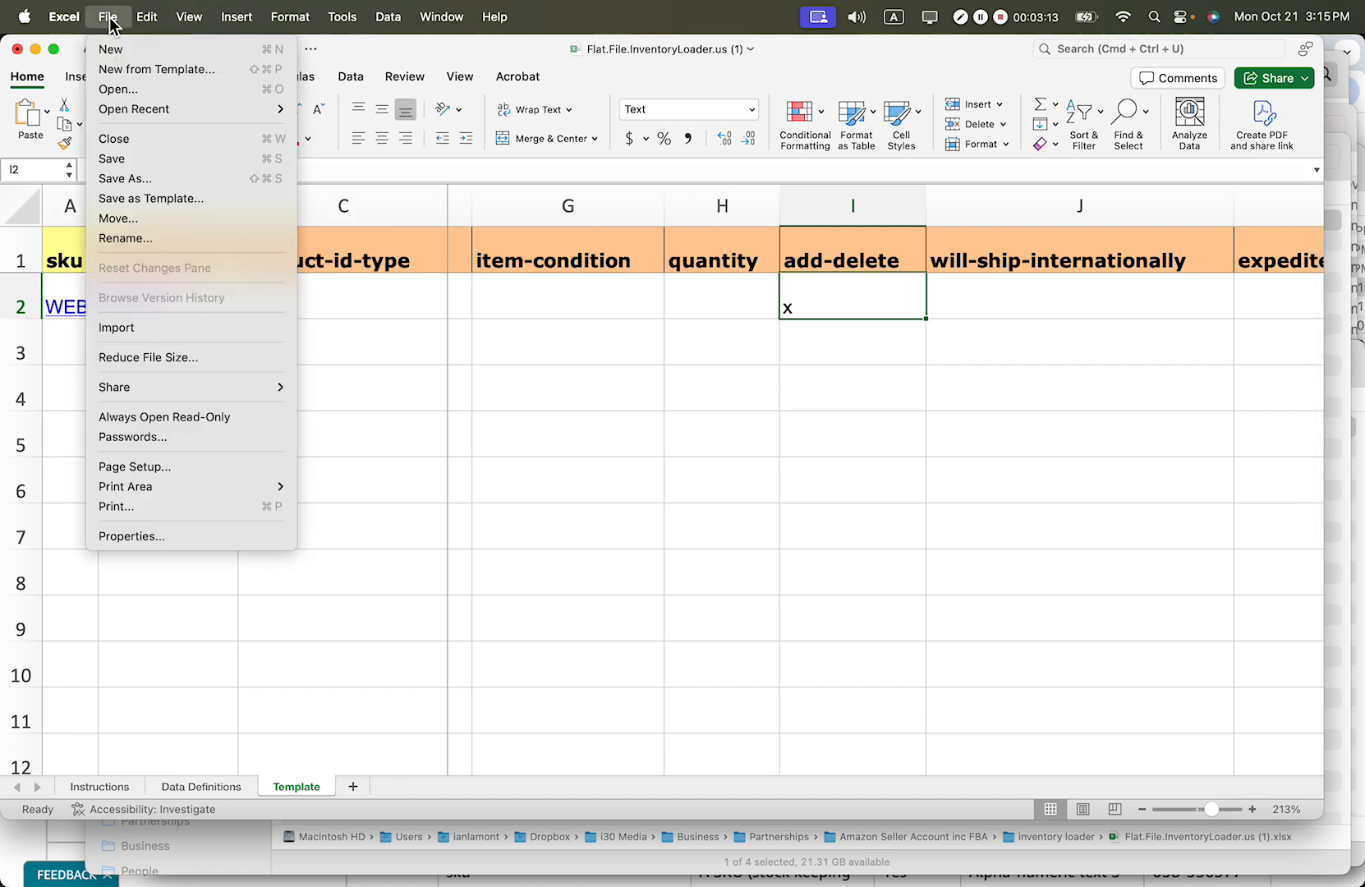
pyautogui.click(137, 179)
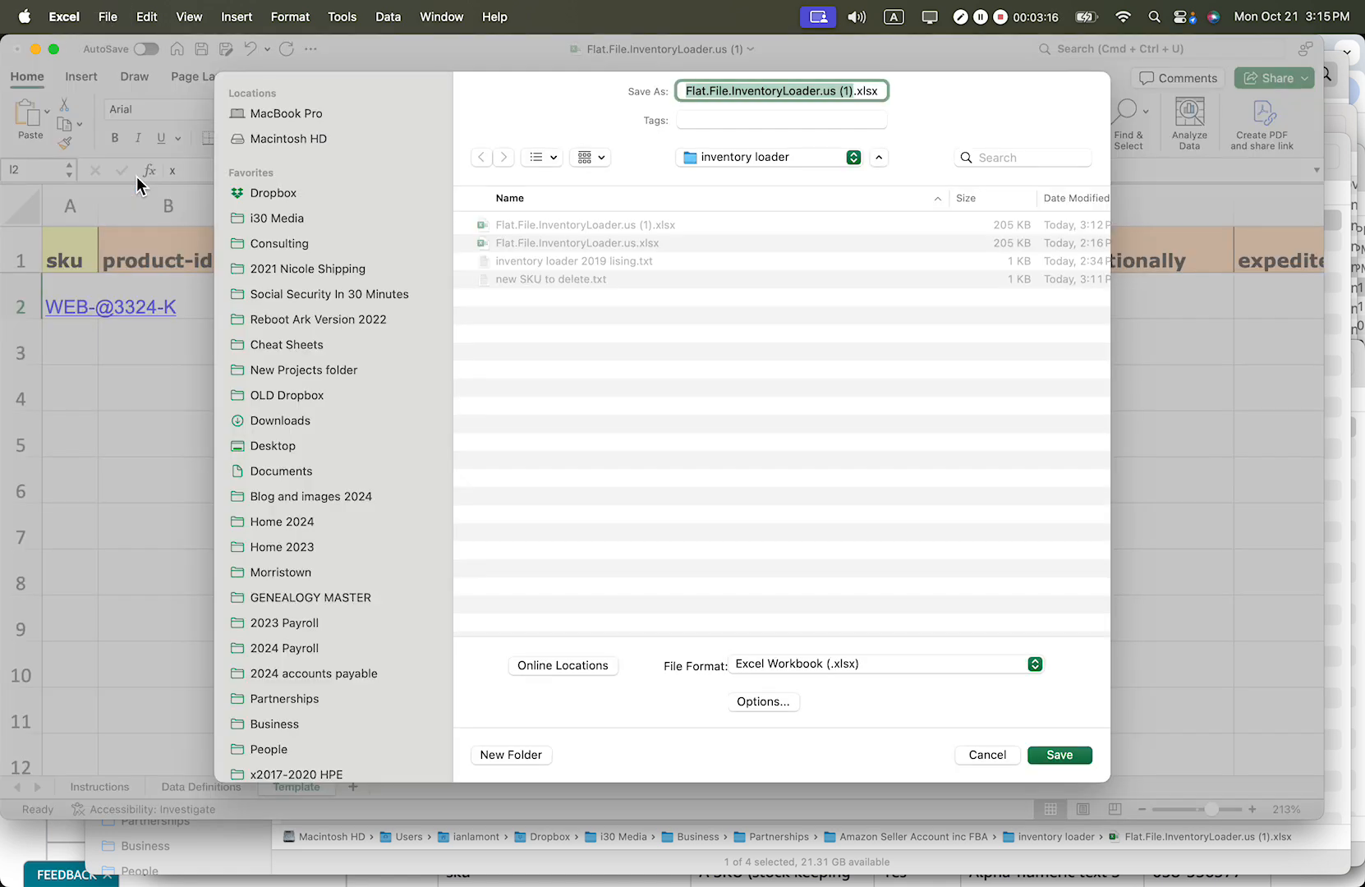
pyautogui.click(844, 664)
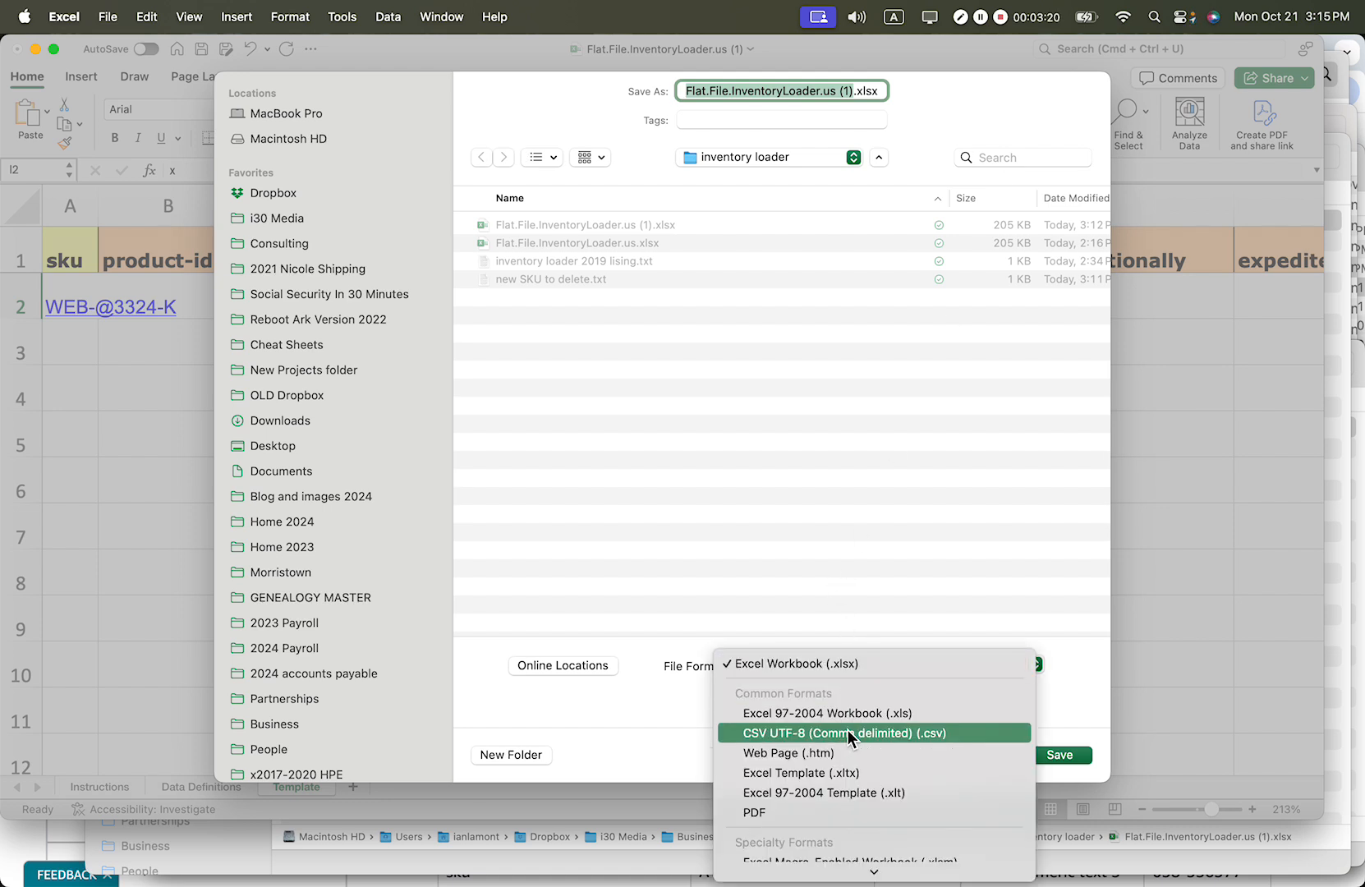
pyautogui.scroll(-6, 848, 730)
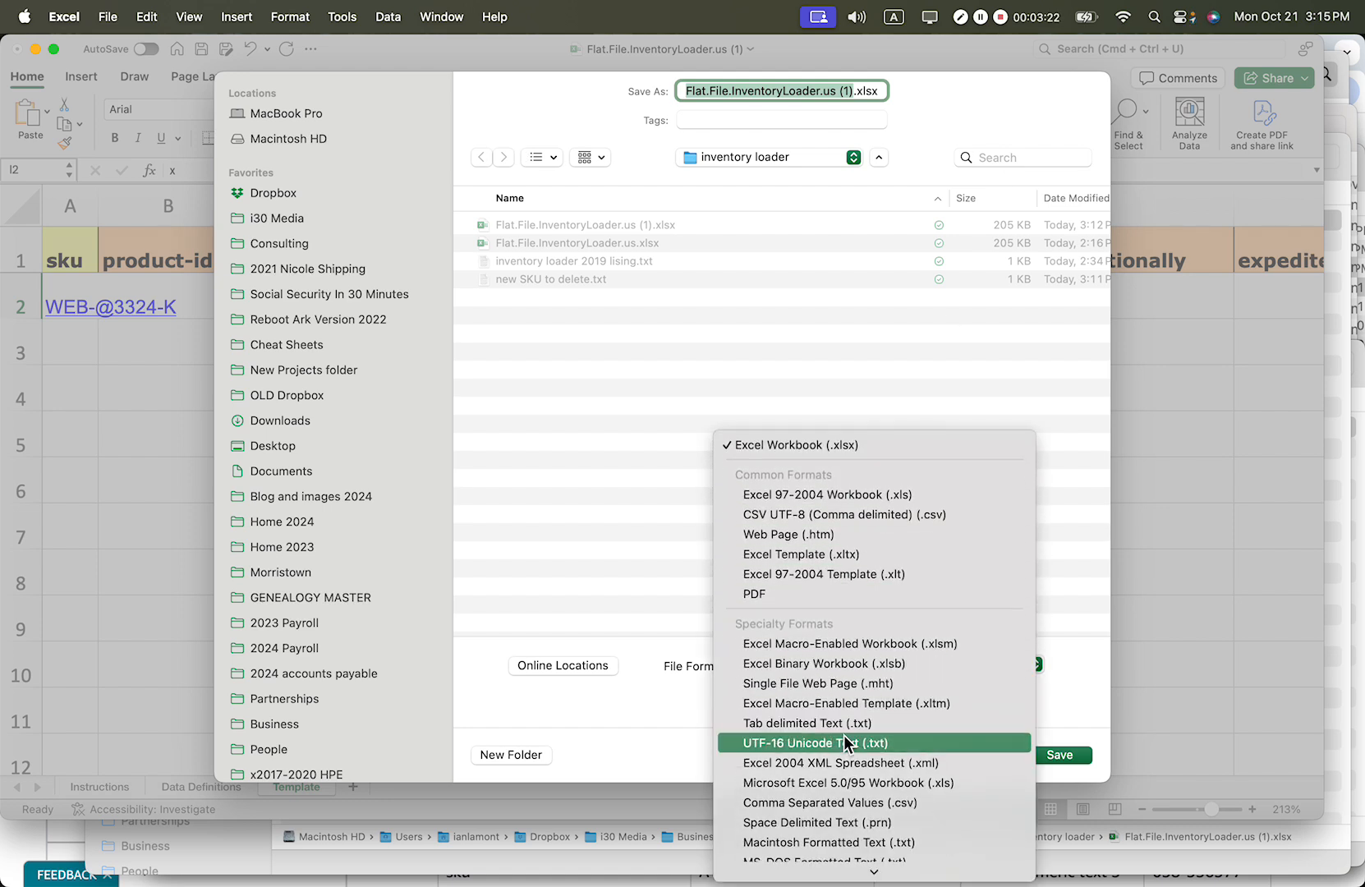
pyautogui.click(844, 728)
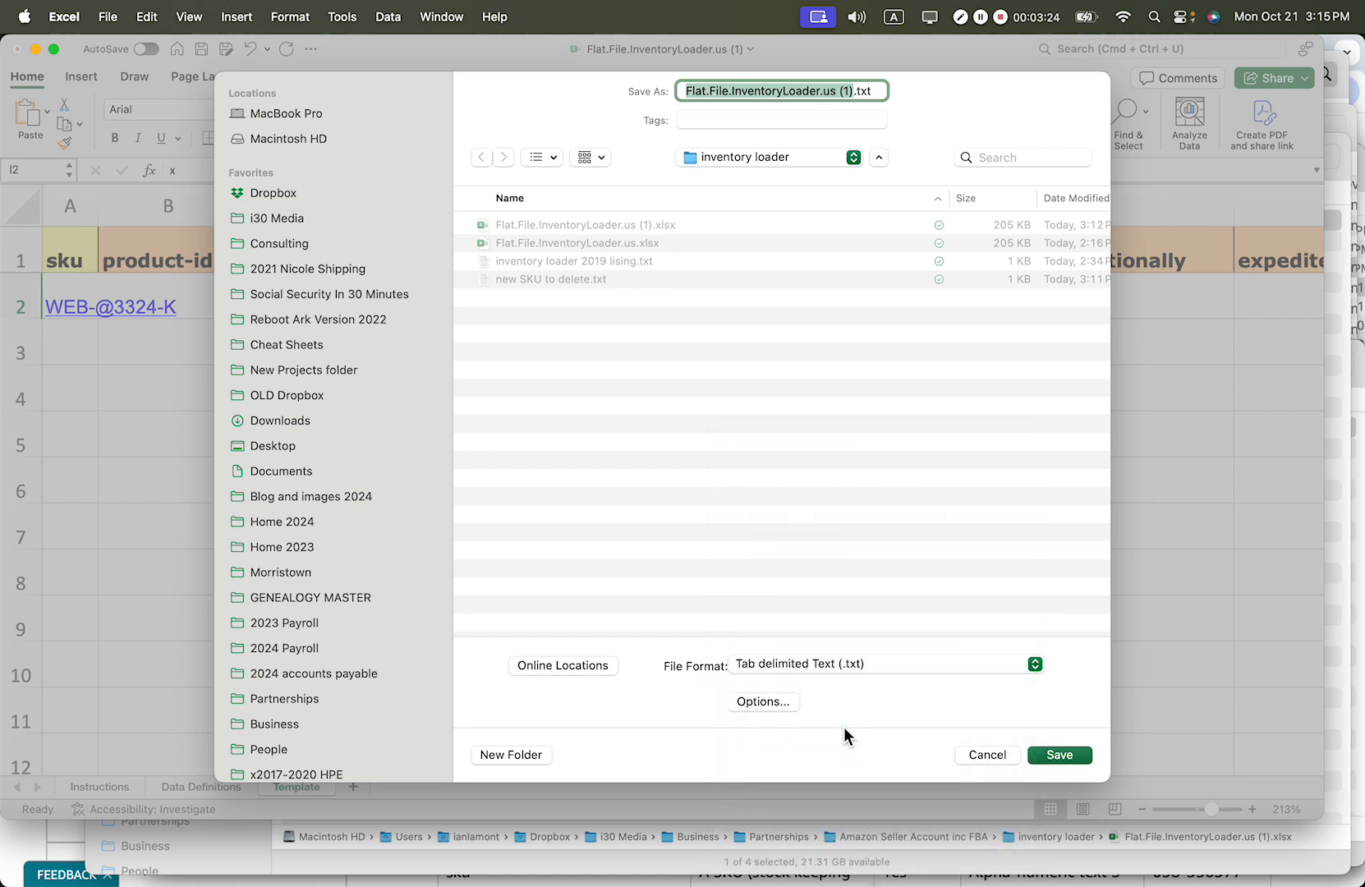
pyautogui.write('test 124')
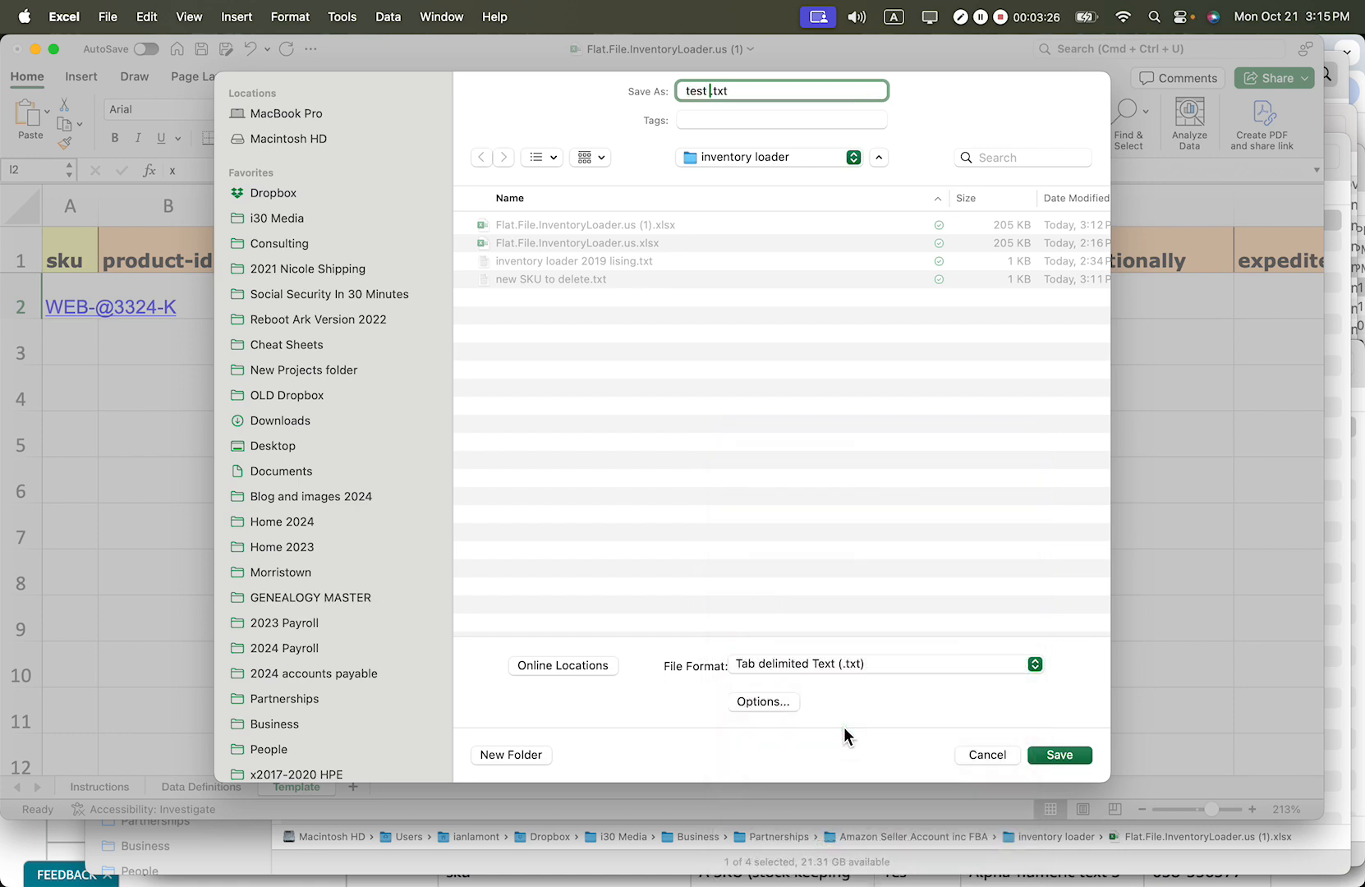
pyautogui.press('BackSpace')
pyautogui.write('3')
pyautogui.click(1059, 755)
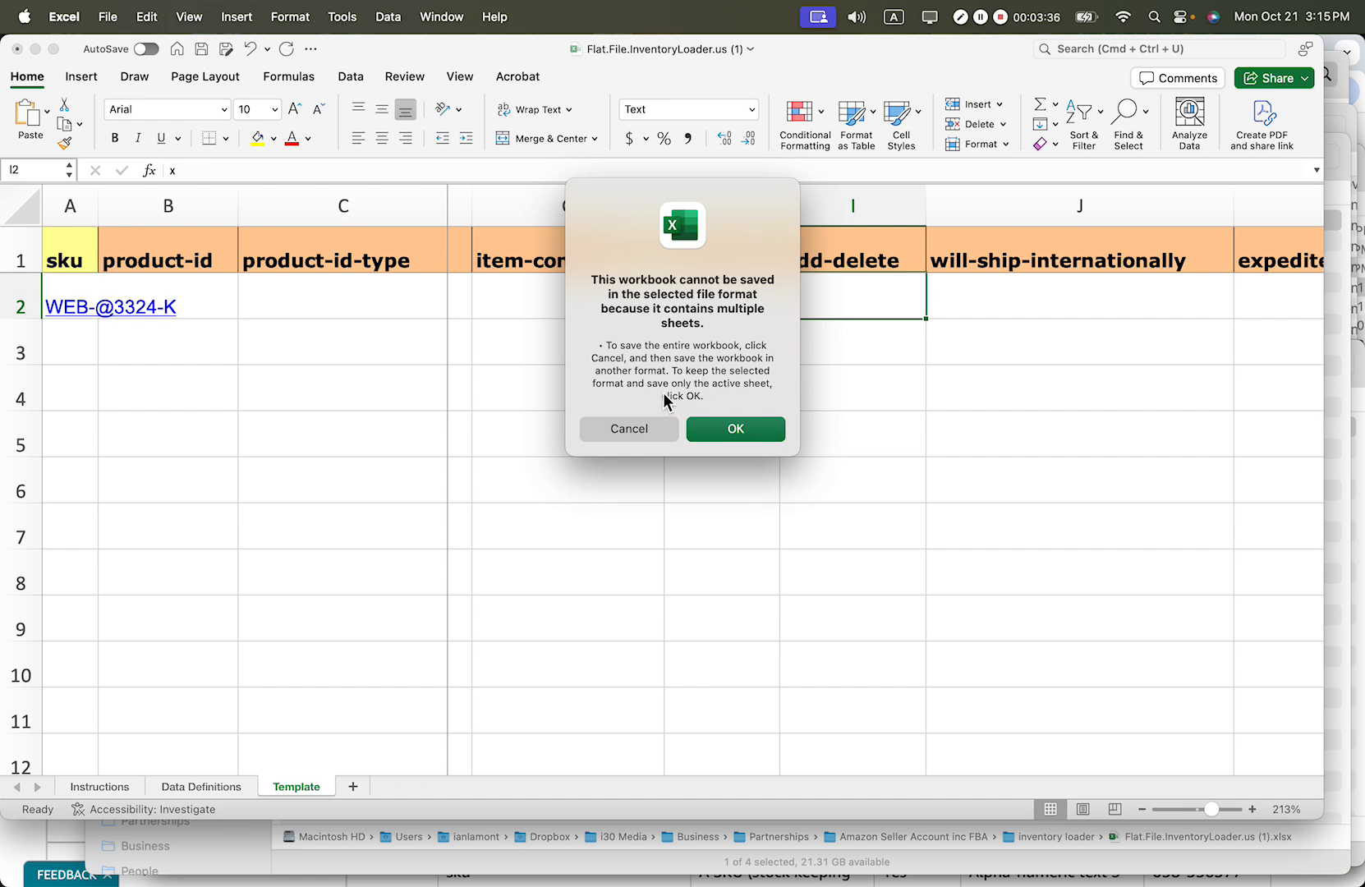
pyautogui.click(739, 429)
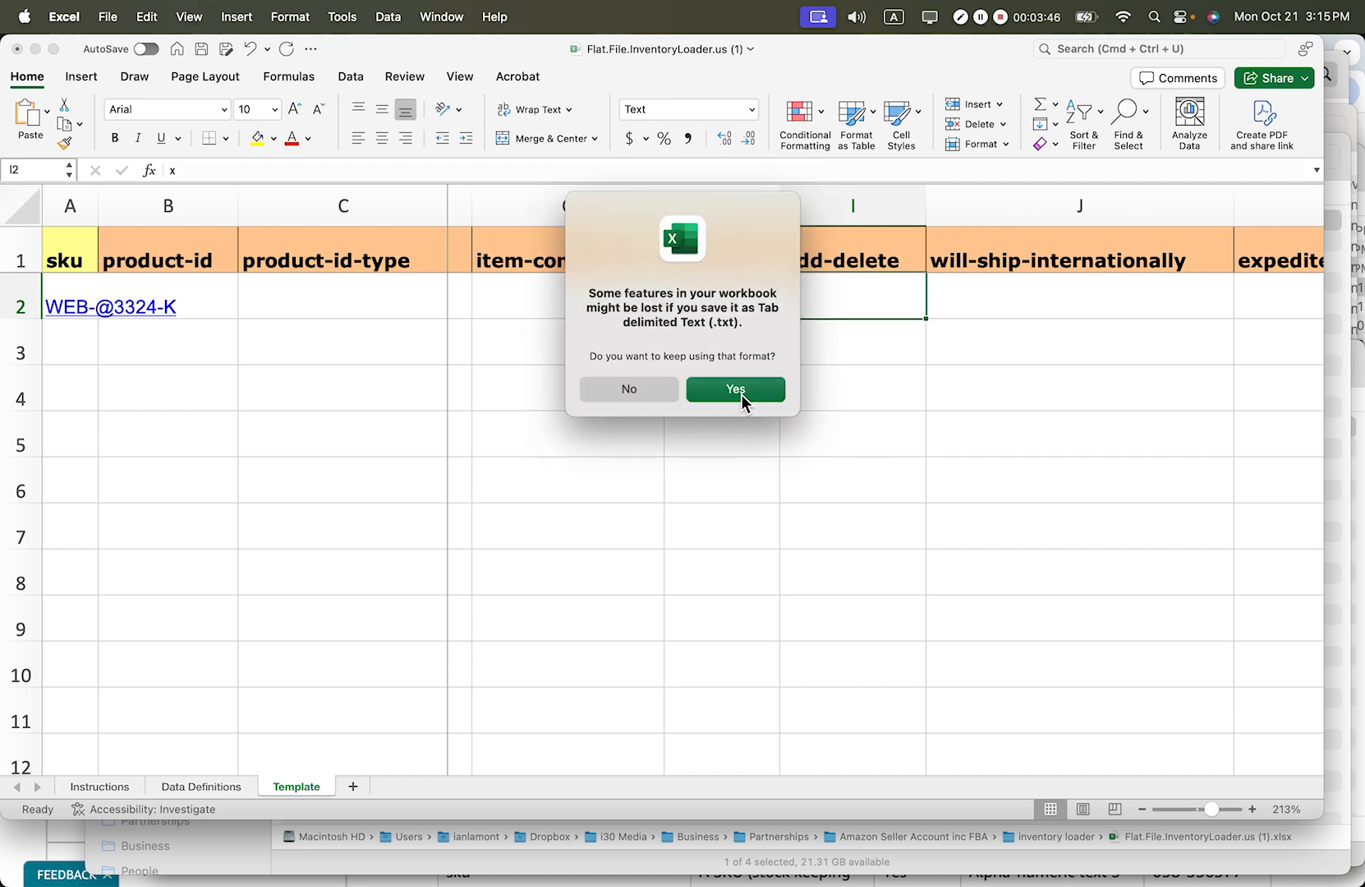
pyautogui.click(741, 395)
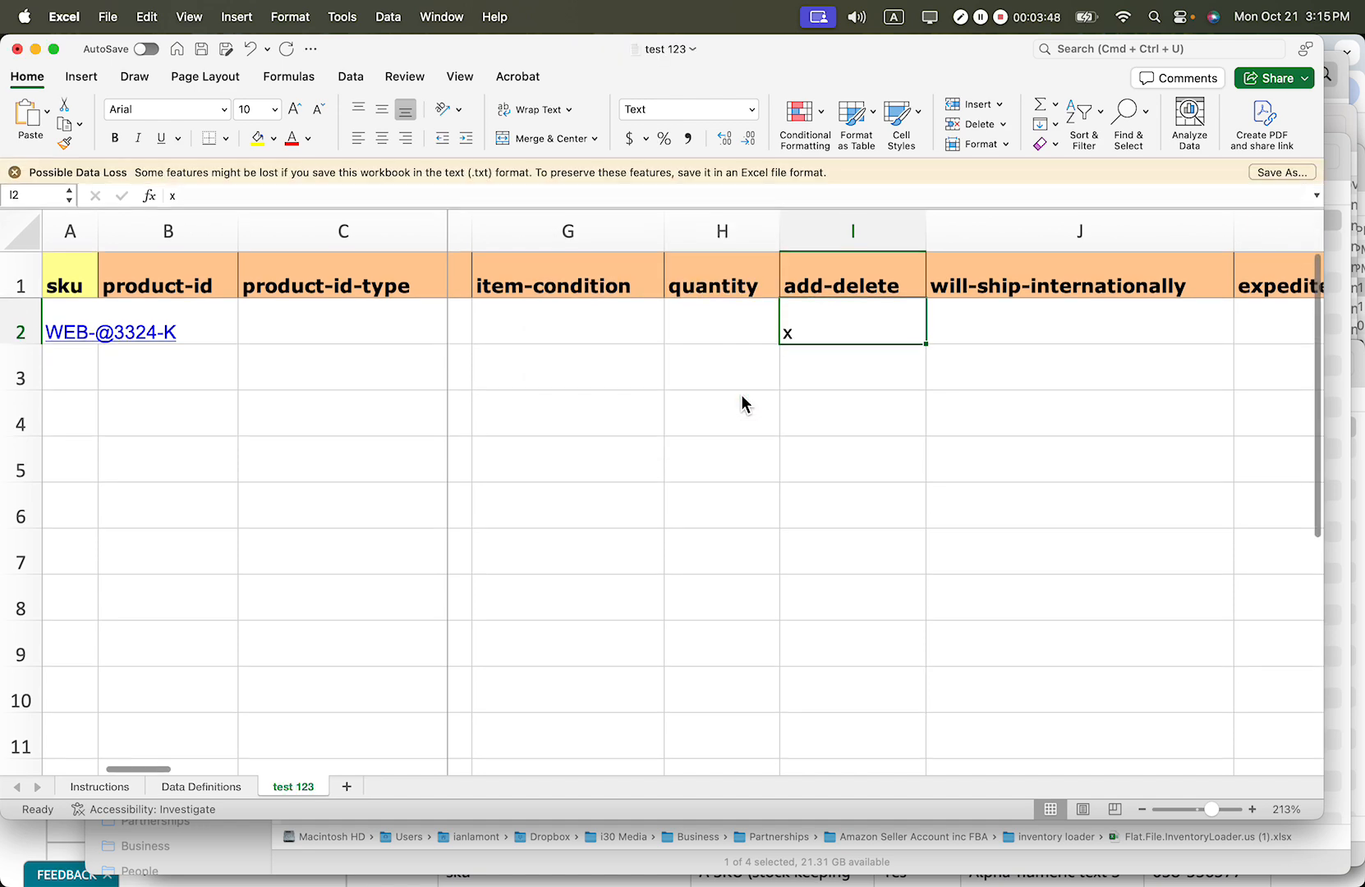
# - Close the test 123.txt workbook with its changes saved and switch to the inventory loader folder in Finder
pyautogui.press('super+w')
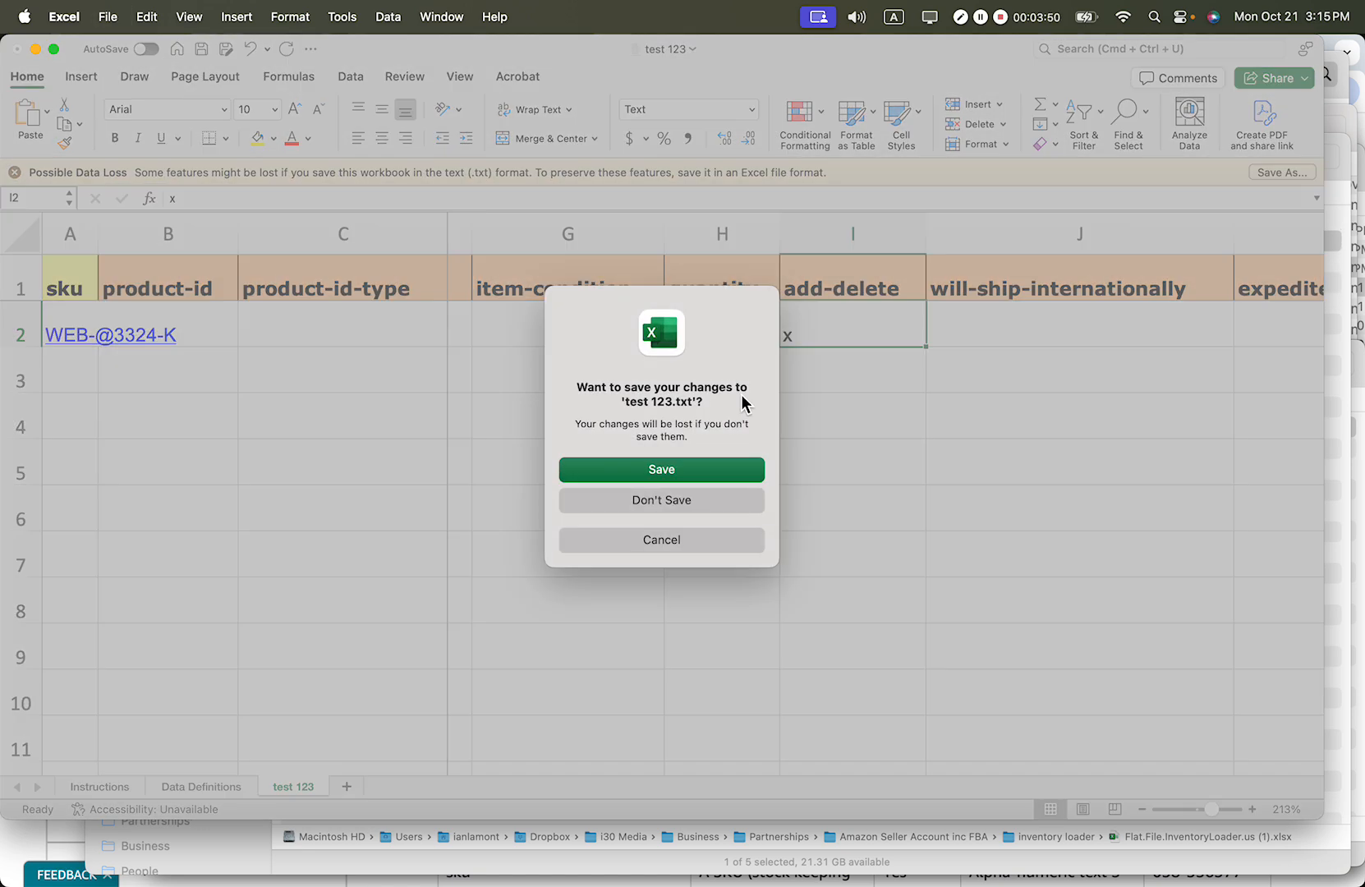
pyautogui.click(697, 472)
pyautogui.press('super+Tab')
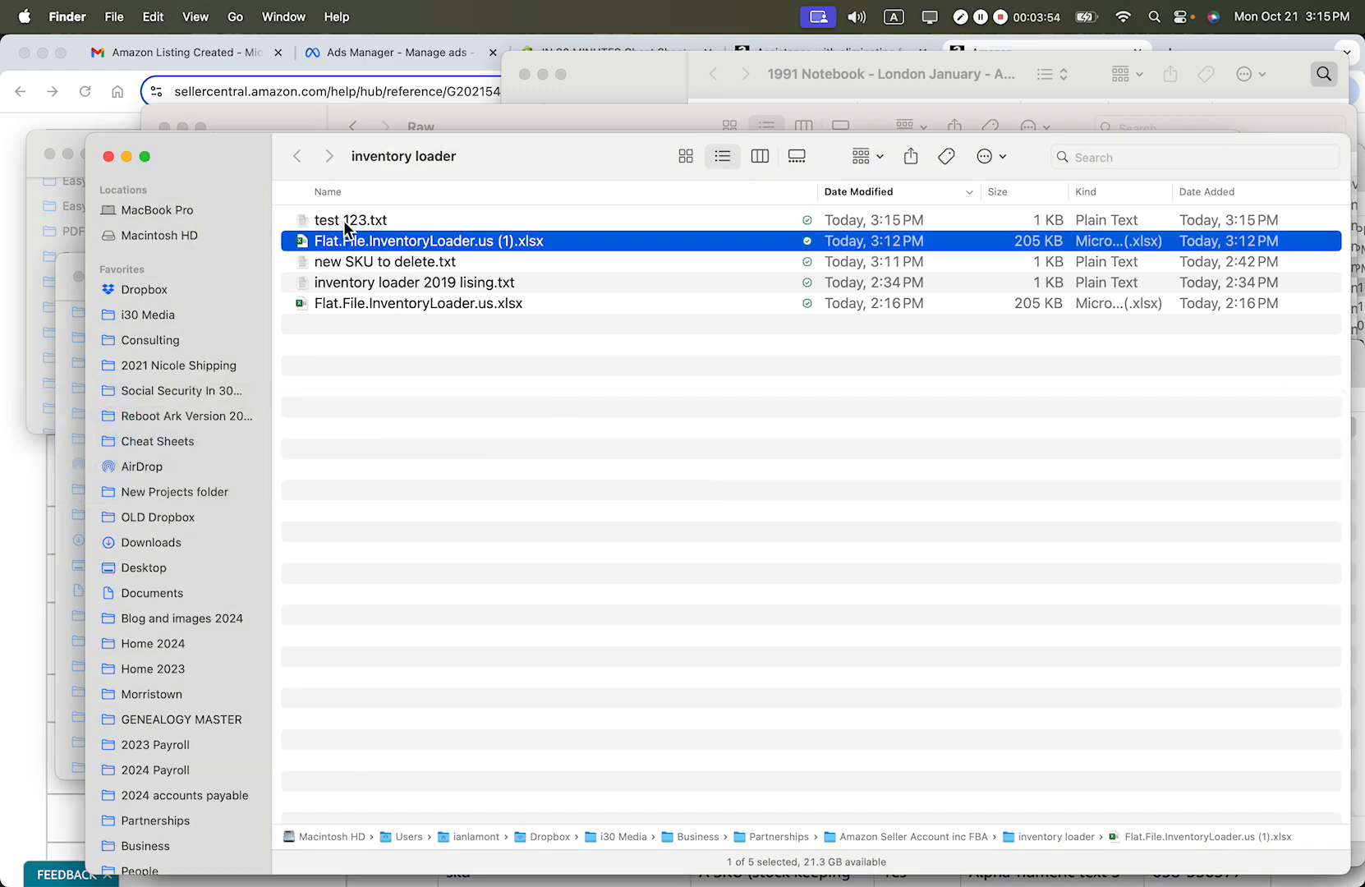
# - Open test 123.txt from the inventory loader folder in TextEdit and enlarge its window up to the folder sidebar
pyautogui.click(343, 219)
pyautogui.rightClick(344, 219)
pyautogui.moveTo(376, 250)
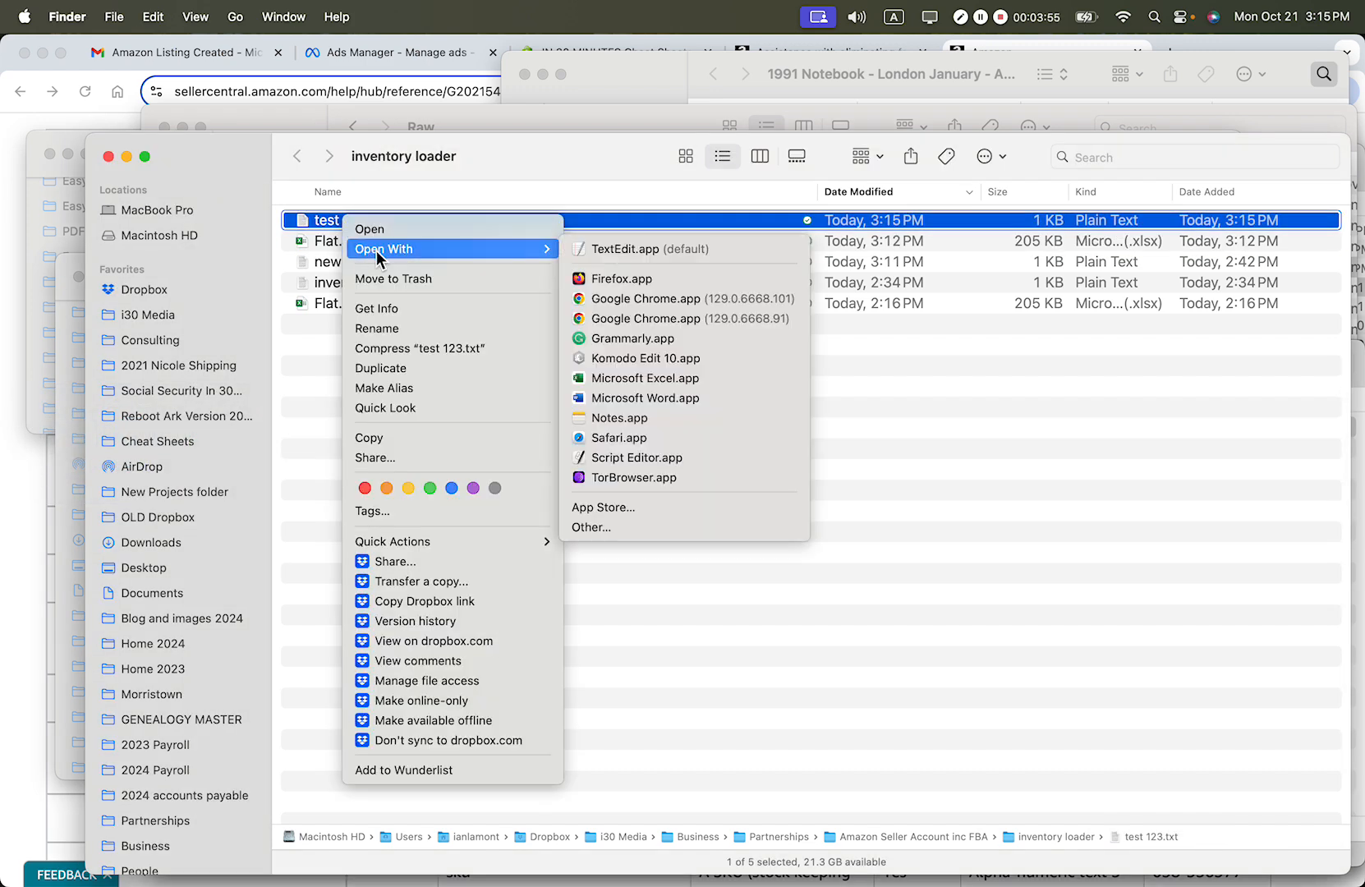
pyautogui.click(619, 248)
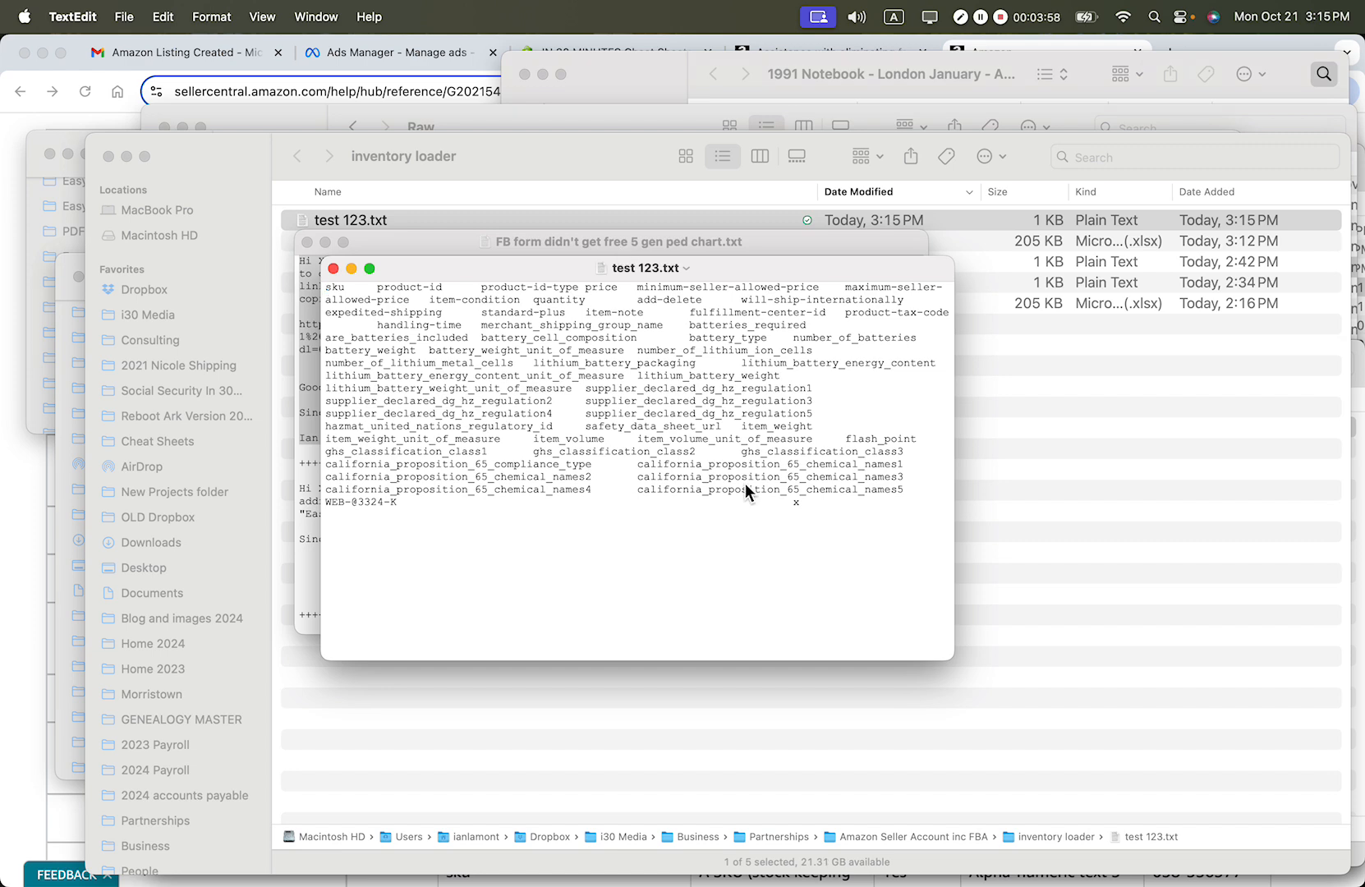
pyautogui.moveTo(945, 650); pyautogui.dragTo(1225, 739)
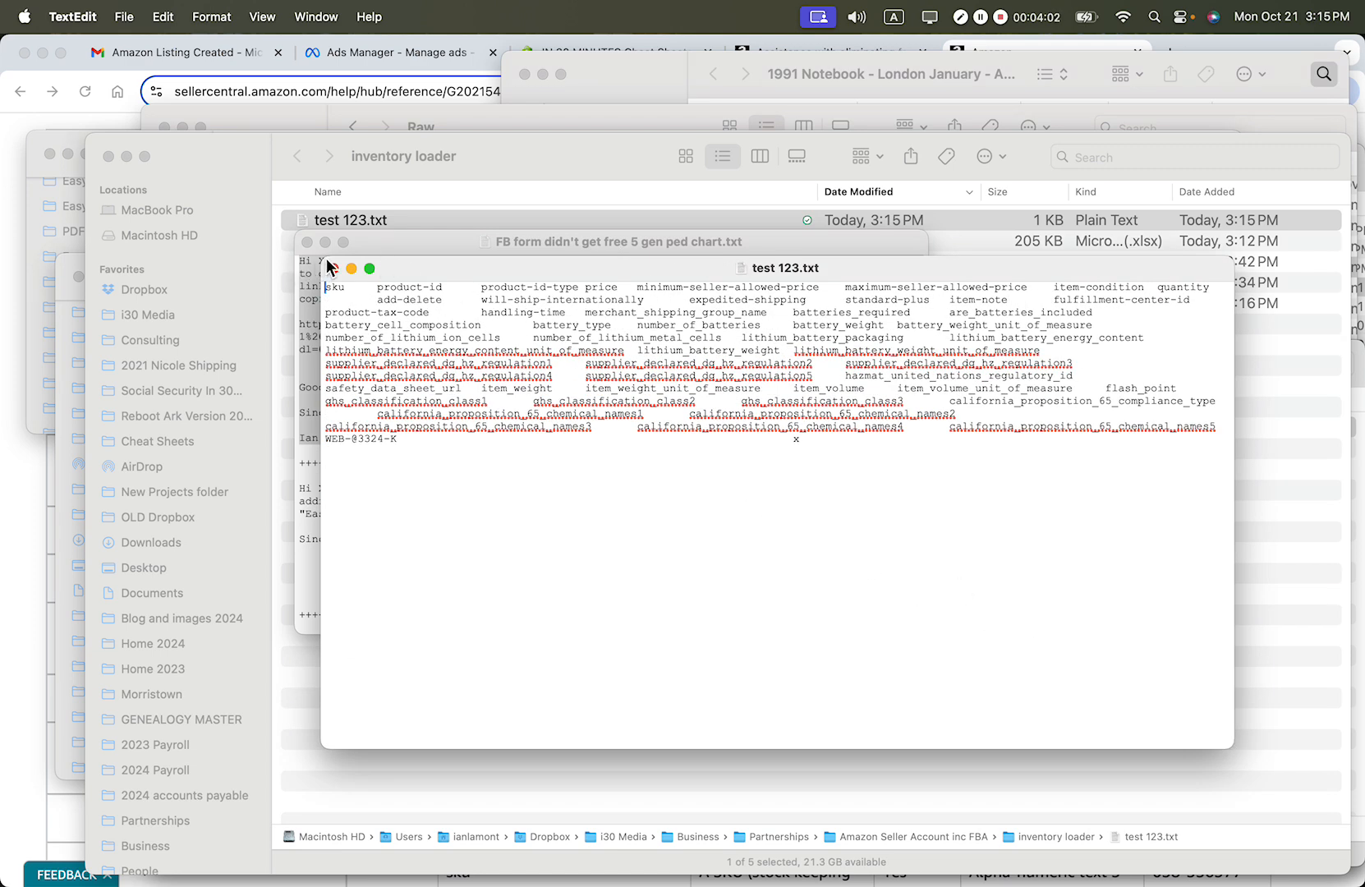
pyautogui.moveTo(323, 260); pyautogui.dragTo(104, 188)
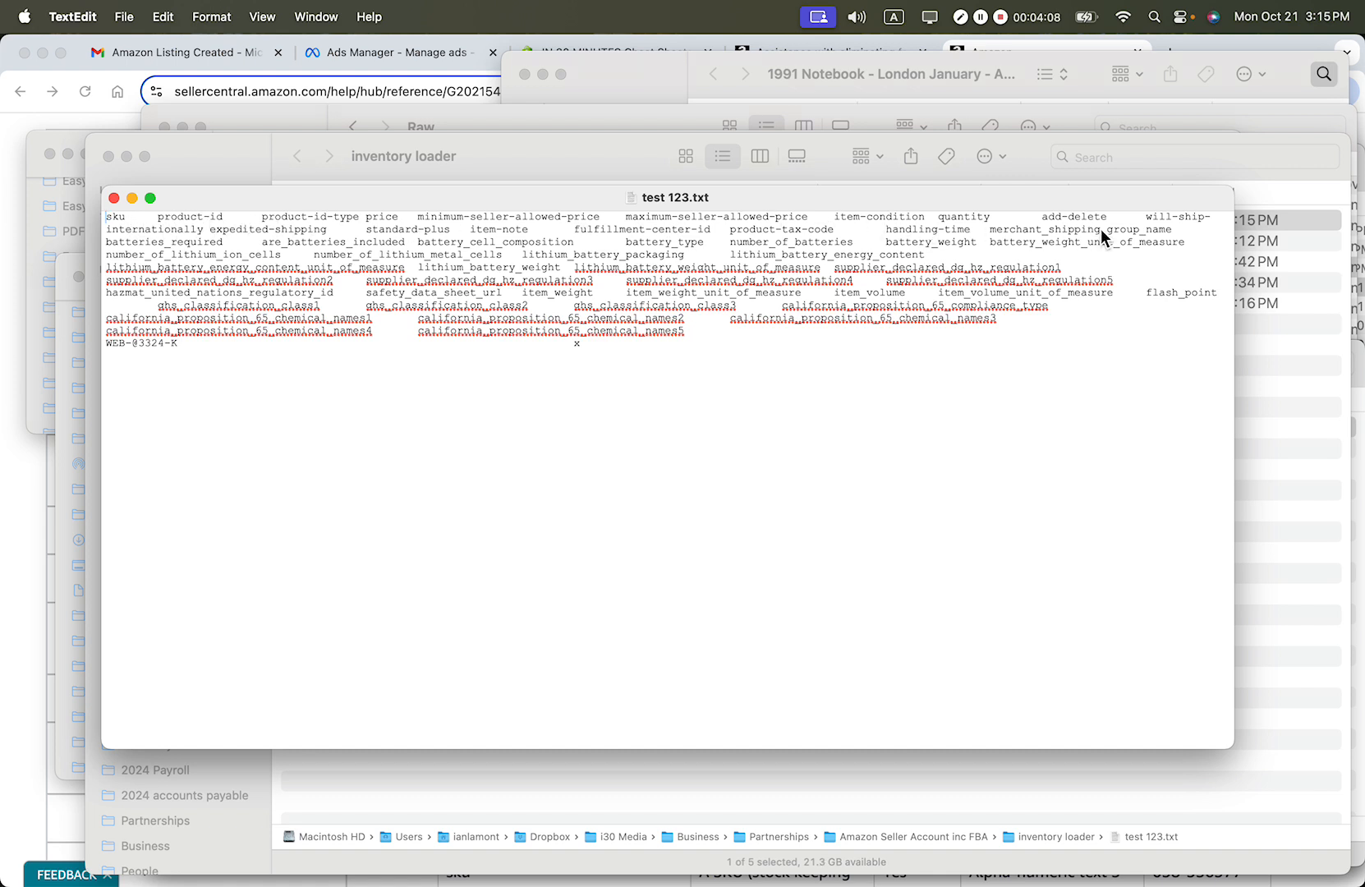
pyautogui.click(125, 348)
pyautogui.press('super+shift+Left')
pyautogui.press('super+shift+Right')
pyautogui.press('super+equal')
pyautogui.press('super+equal')
pyautogui.press('Right')
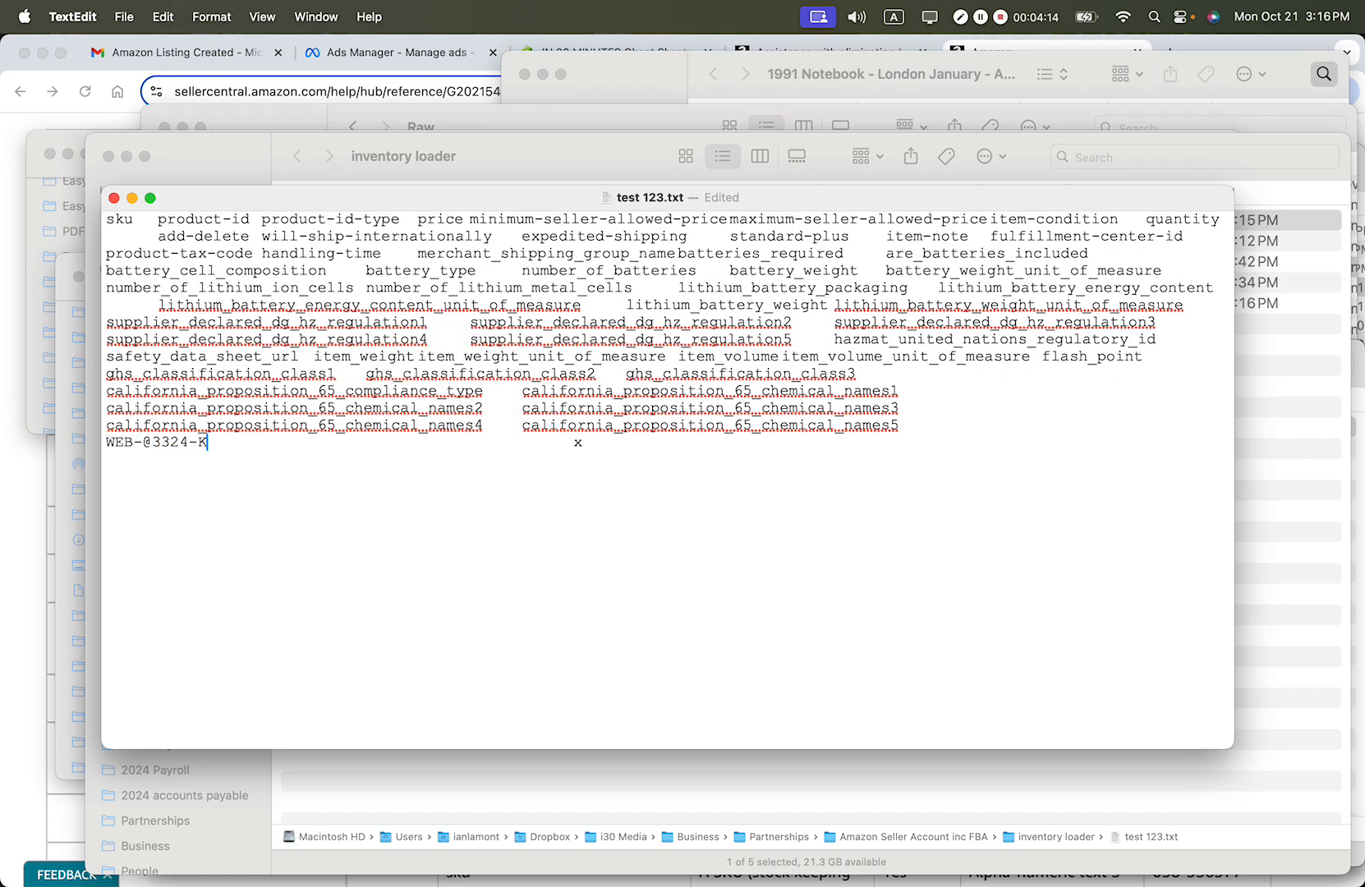
pyautogui.press('Right')
pyautogui.press('Right')
pyautogui.press('Right')
pyautogui.press('Right')
pyautogui.press('Right')
pyautogui.hotkey('shift', 'Right')
# - Switch to Chrome and open the Add Products via Upload page linked in the Use the Inventory Loader article
pyautogui.press('super+Tab')
pyautogui.press('super+Tab')
pyautogui.press('super+Tab')
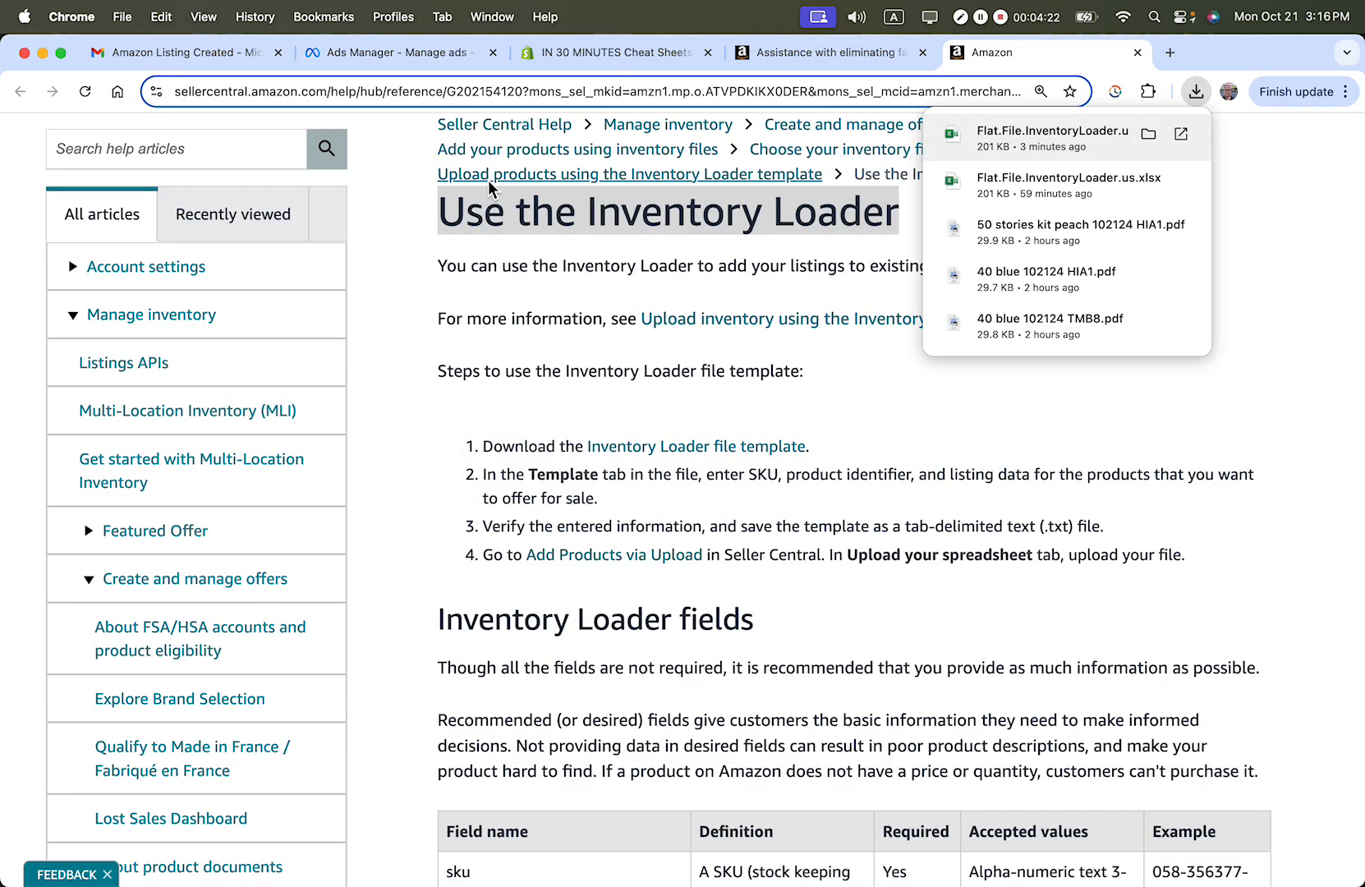
pyautogui.click(852, 370)
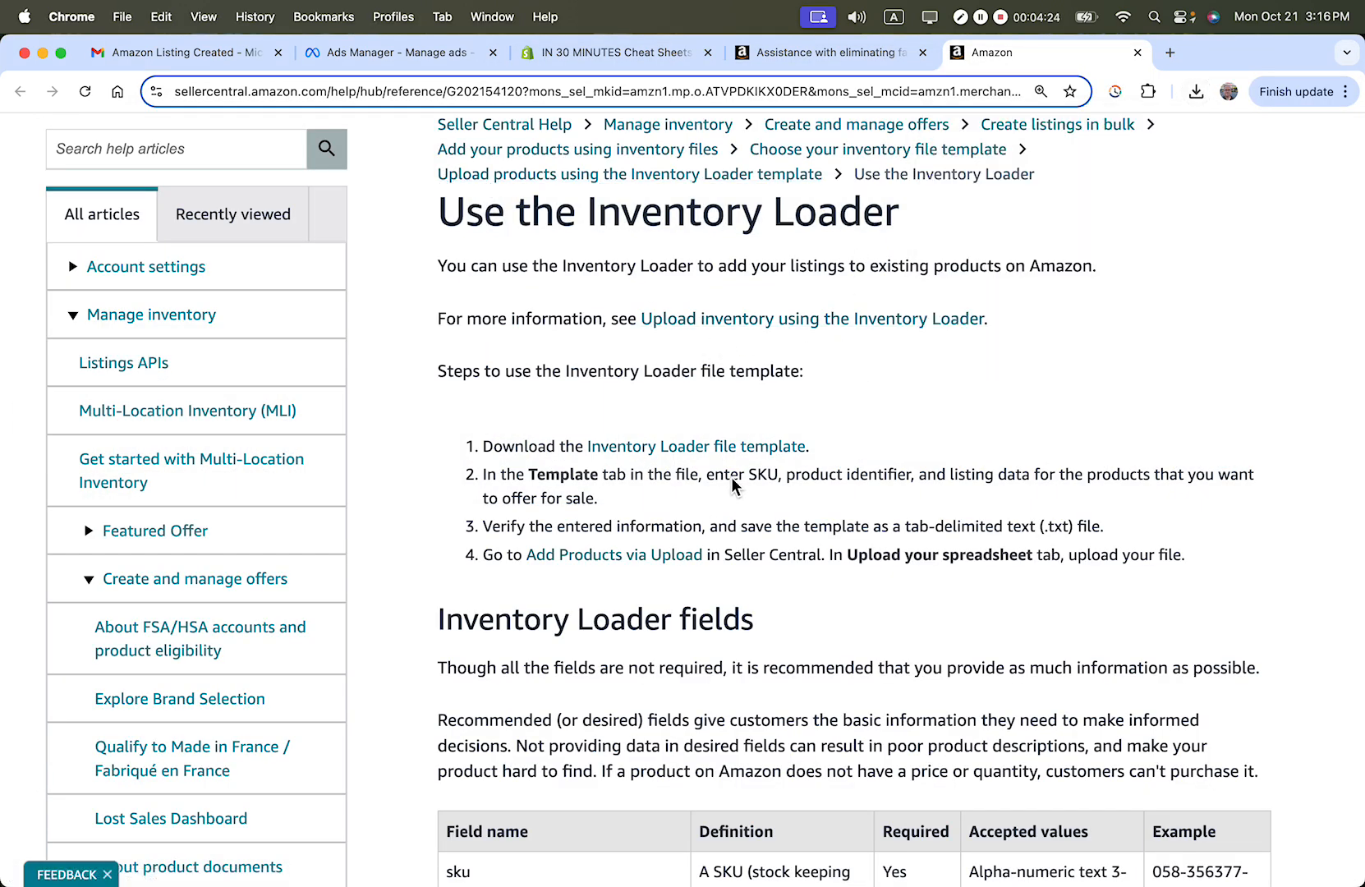
pyautogui.click(624, 555)
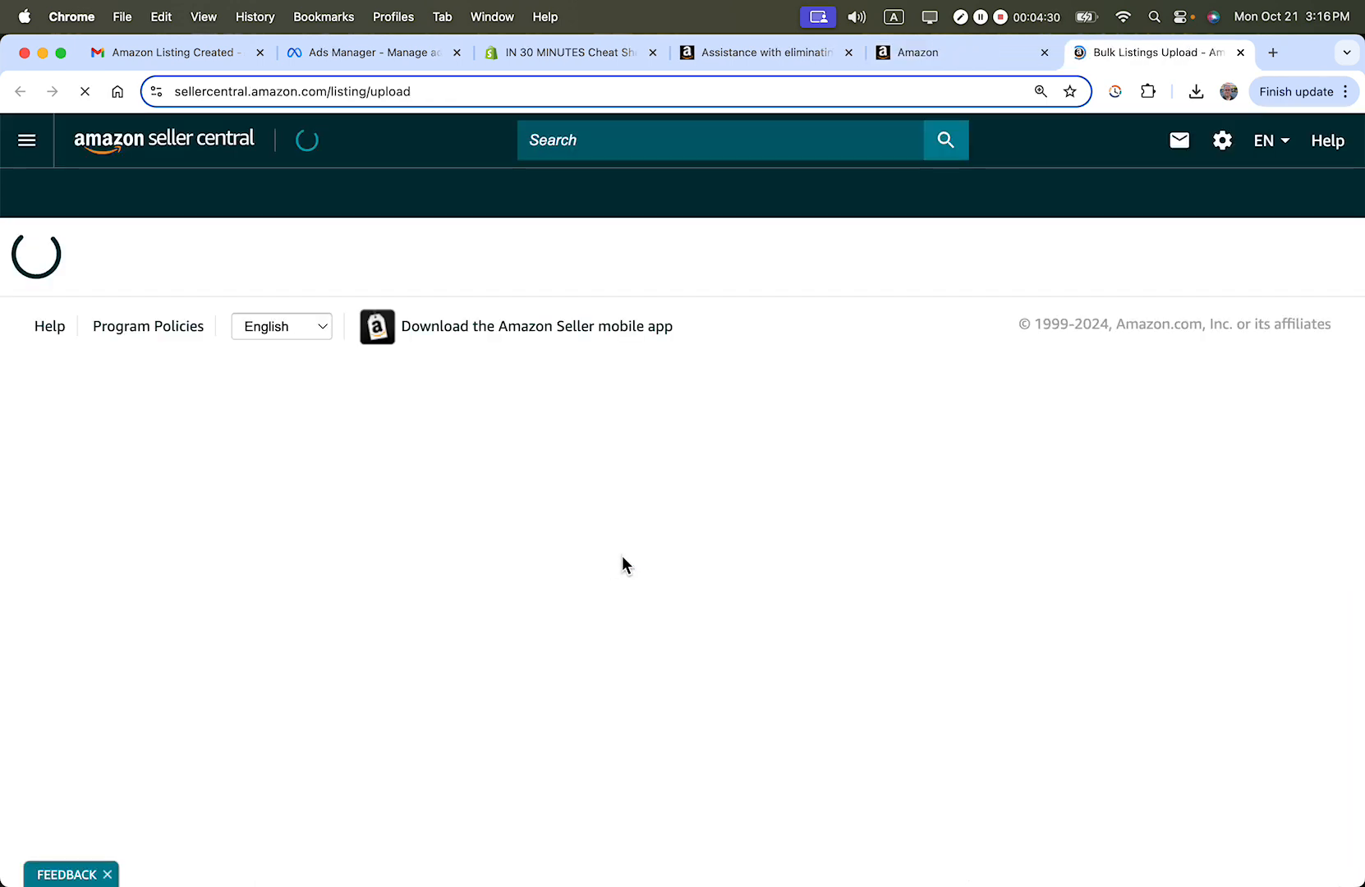
# - Examine the Upload your spreadsheet section, including its file area, email notification option and product submission control
pyautogui.scroll(-4, 635, 547)
pyautogui.scroll(-2, 635, 547)
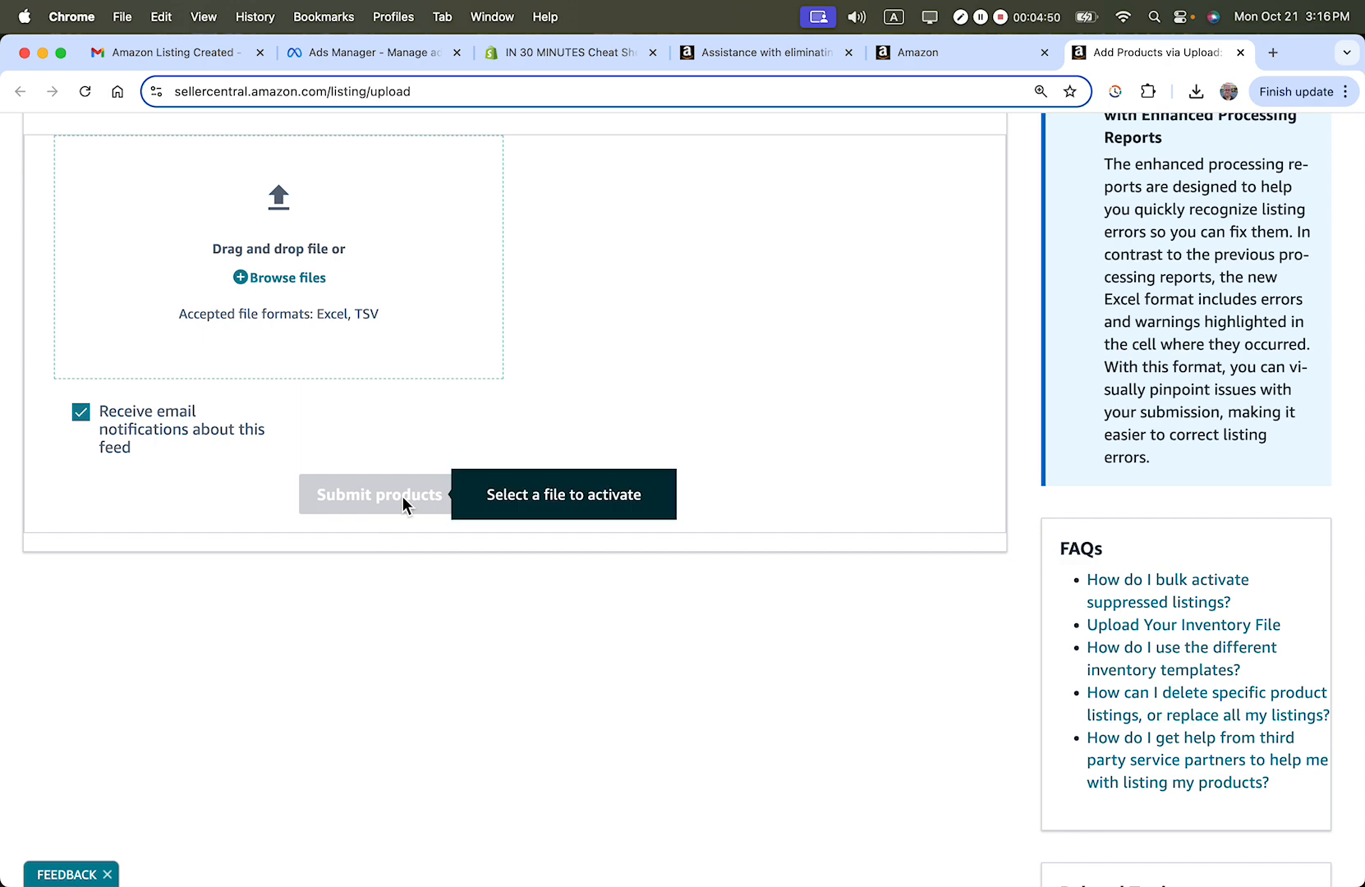
pyautogui.scroll(5, 616, 416)
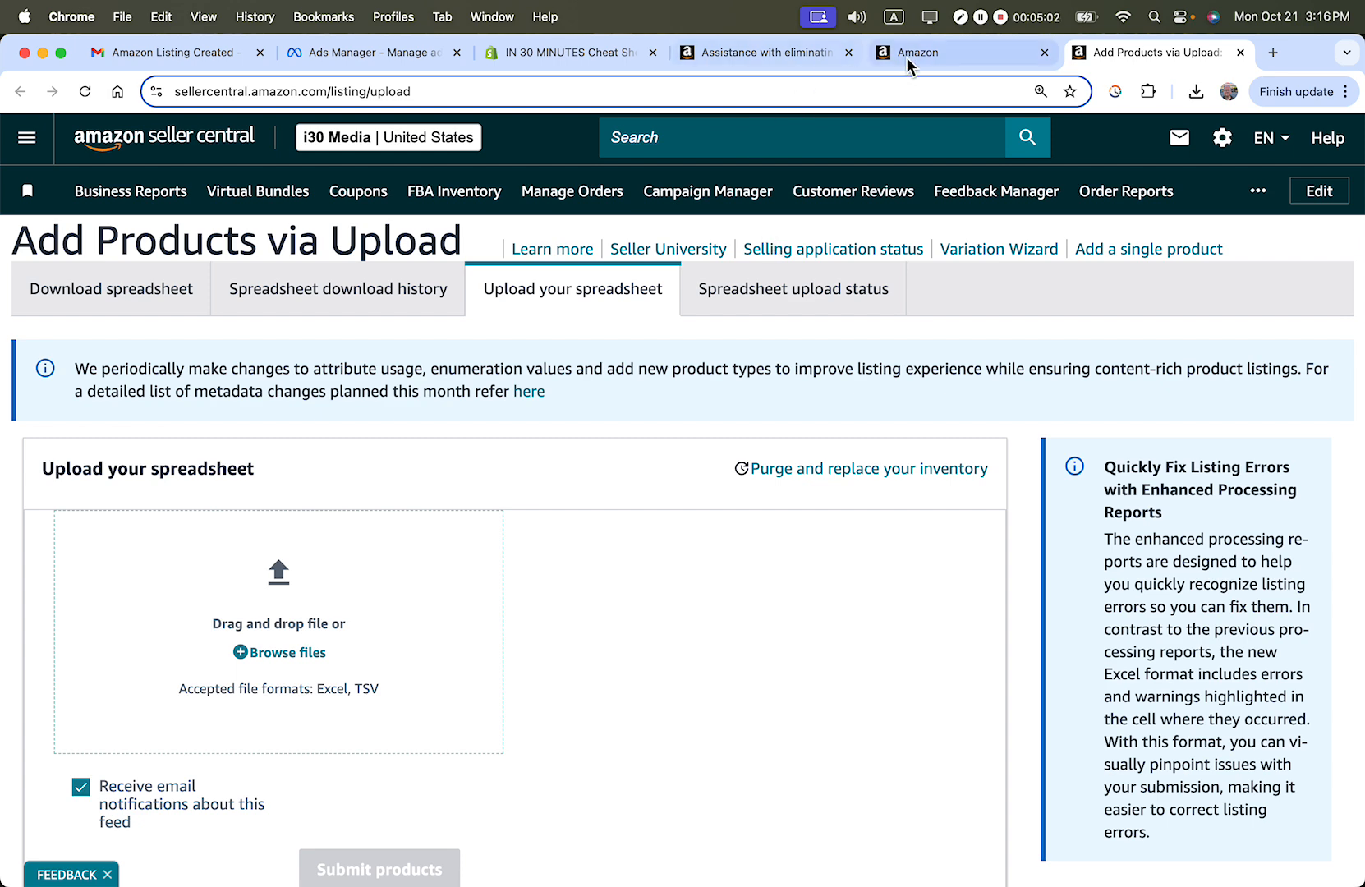
# - Return to the Inventory Loader help article and highlight its heading, Use the Inventory Loader
pyautogui.click(975, 66)
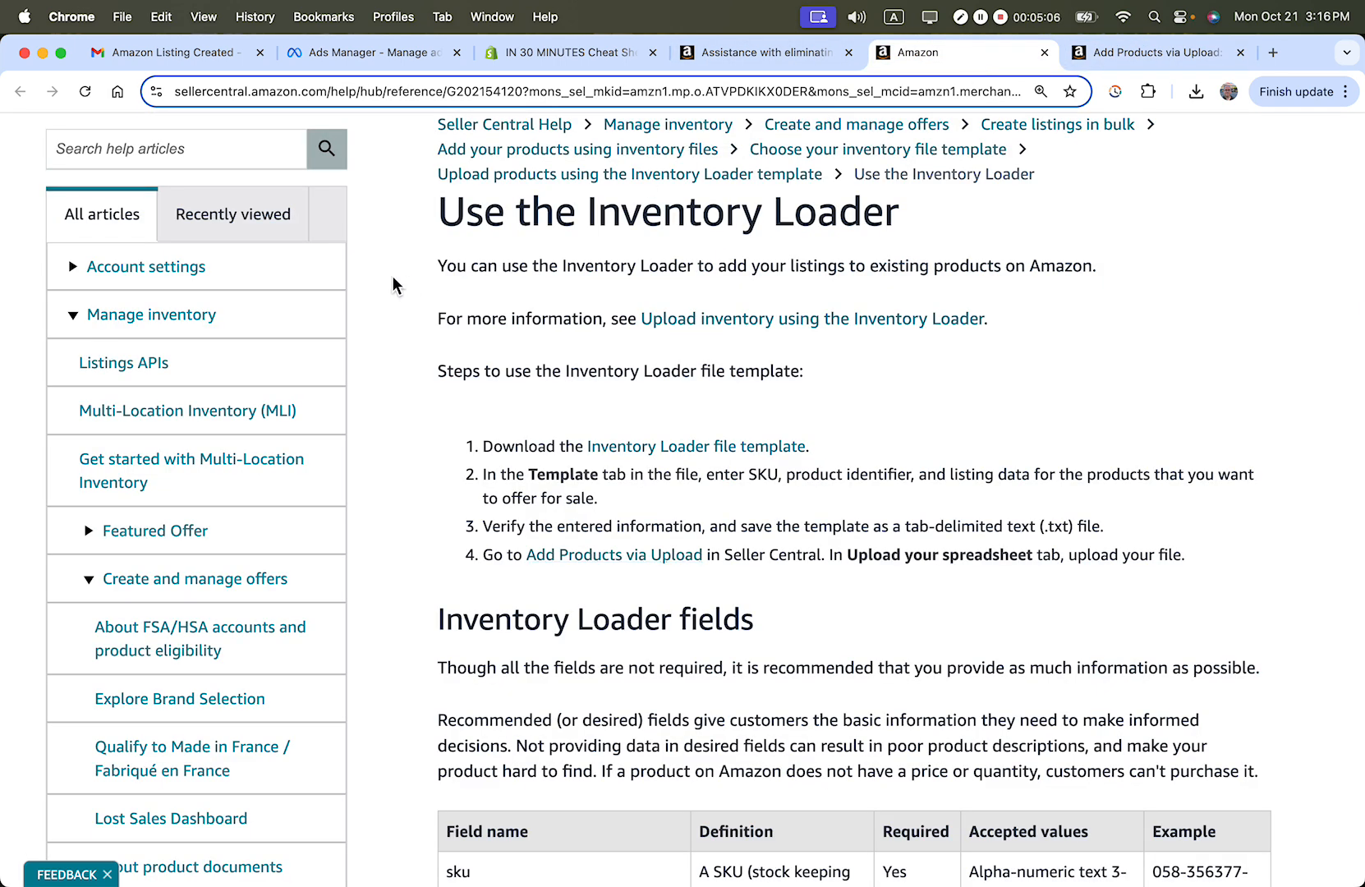
pyautogui.moveTo(448, 213); pyautogui.dragTo(899, 224)
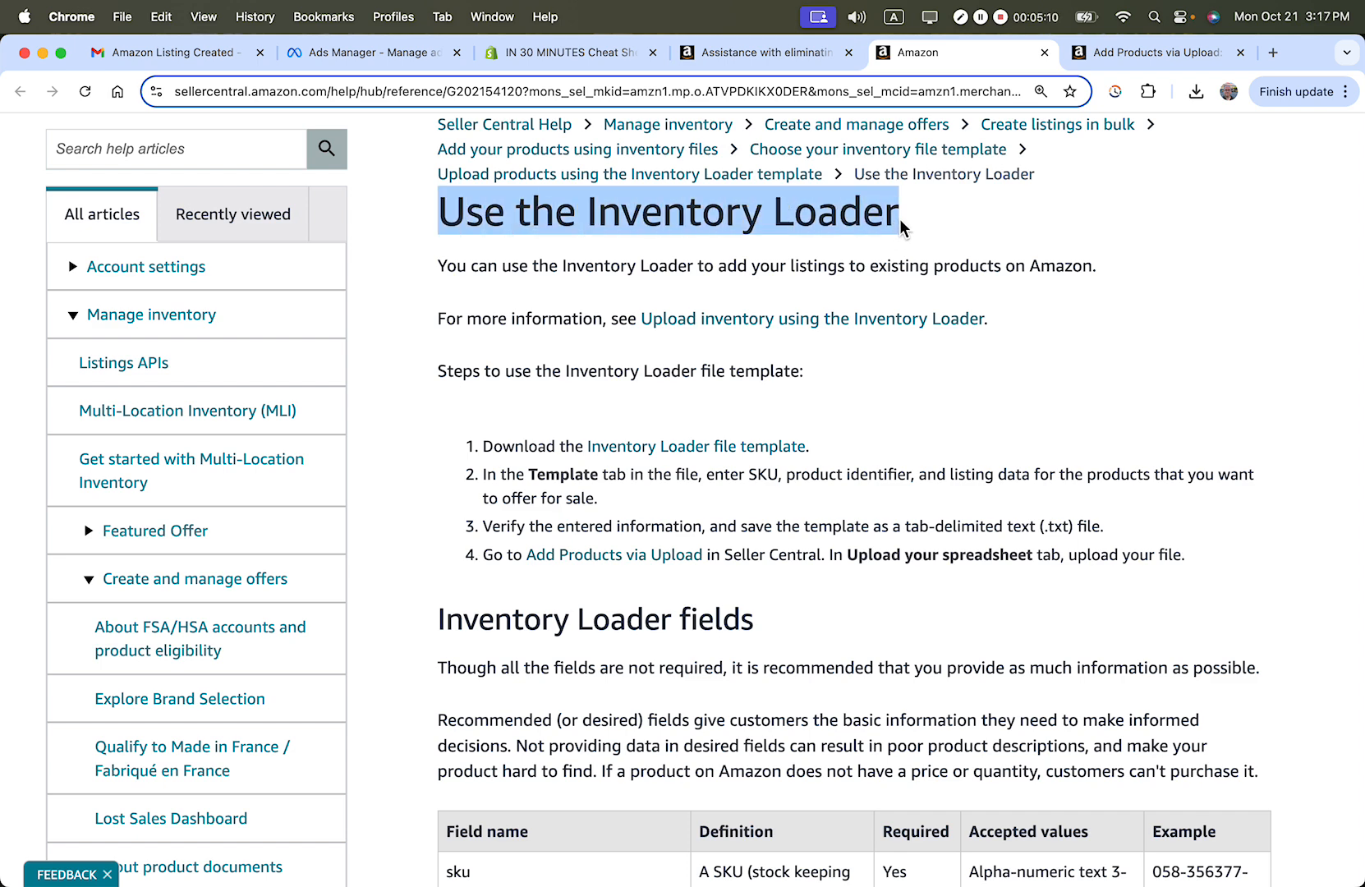